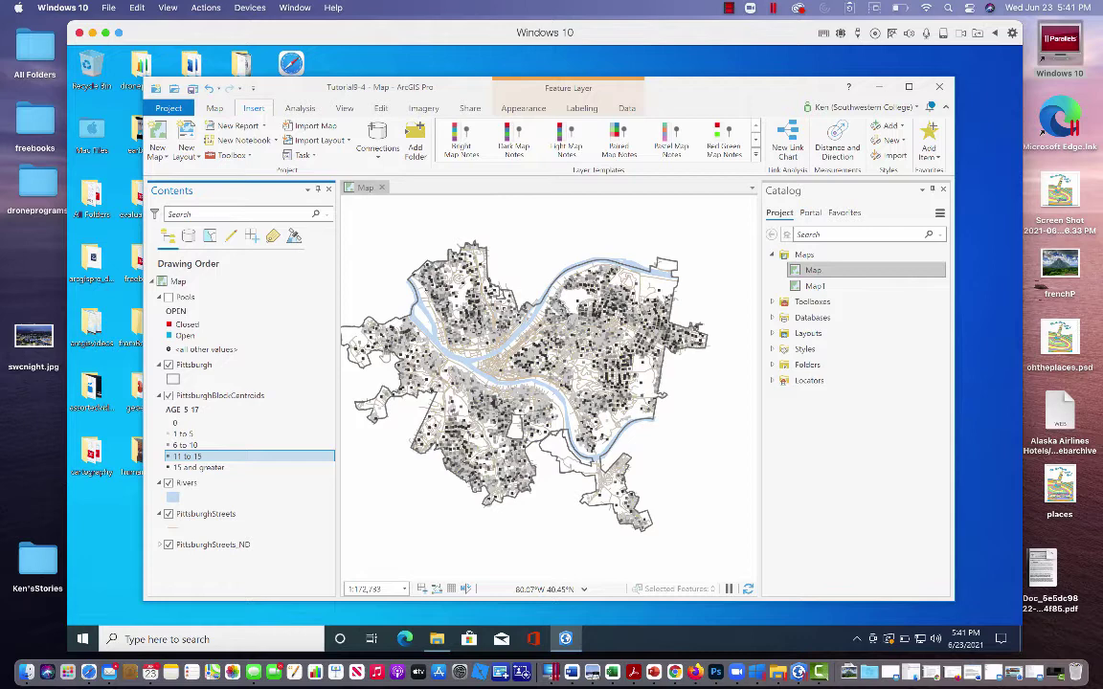
# Close the Catalog pane so the Tutorial9-4 Pittsburgh map has more room beside Contents
pyautogui.click(943, 189)
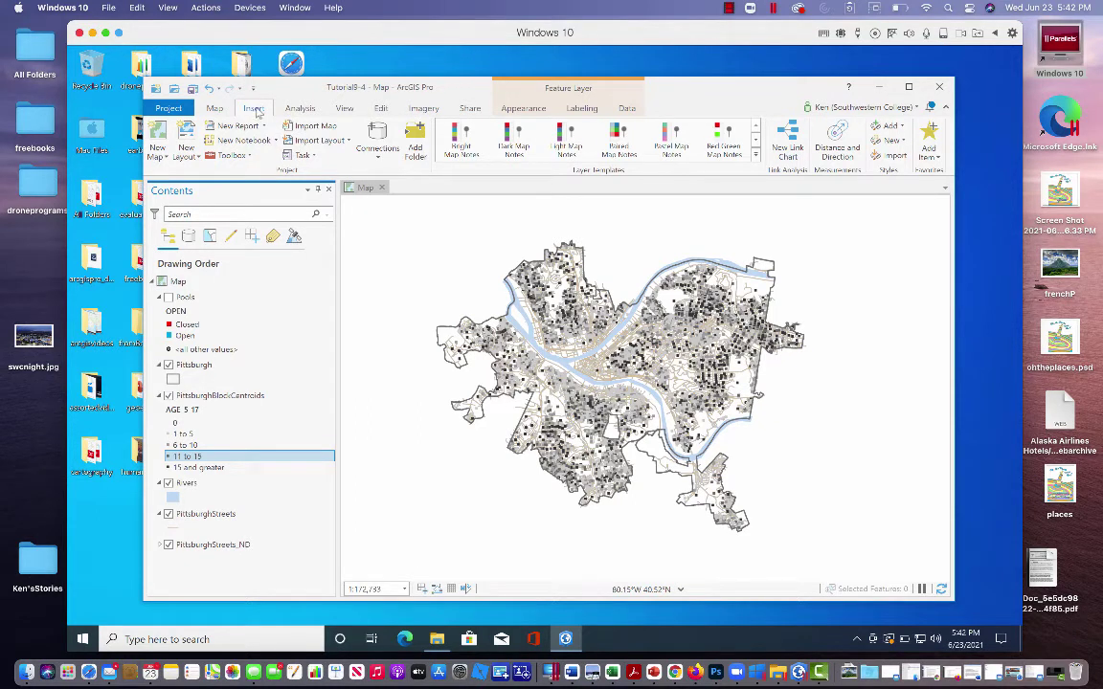
# Create Map2 and Map3 as new topographic-basemap maps, then check the Map, Map2 and Map3 tabs
pyautogui.click(156, 148)
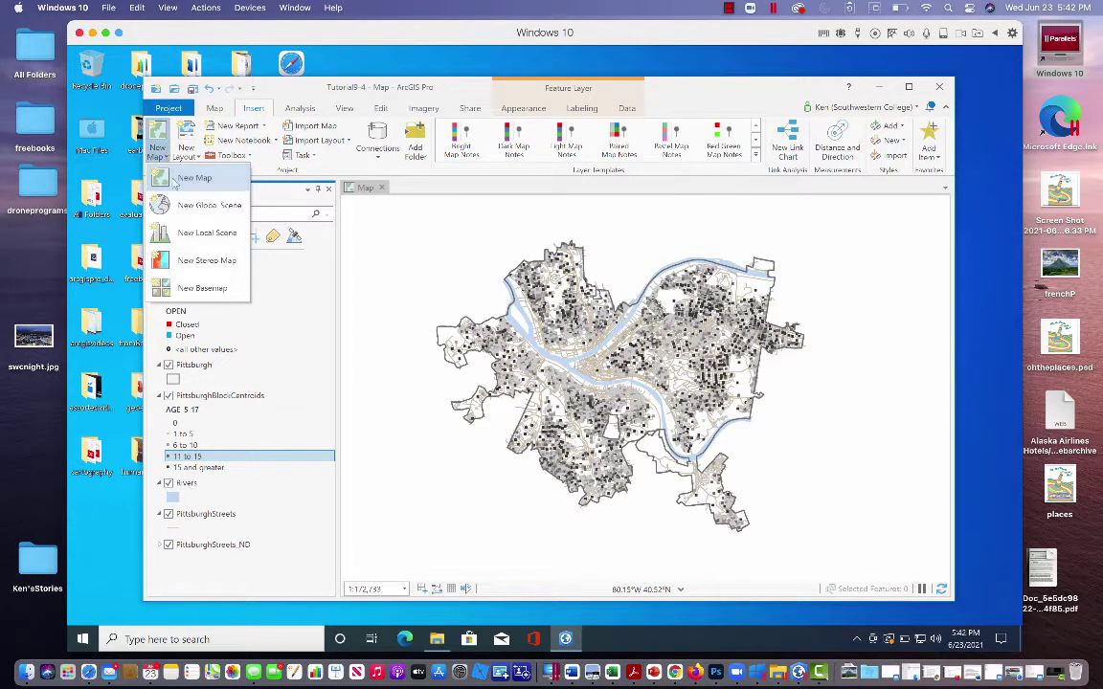
pyautogui.click(176, 181)
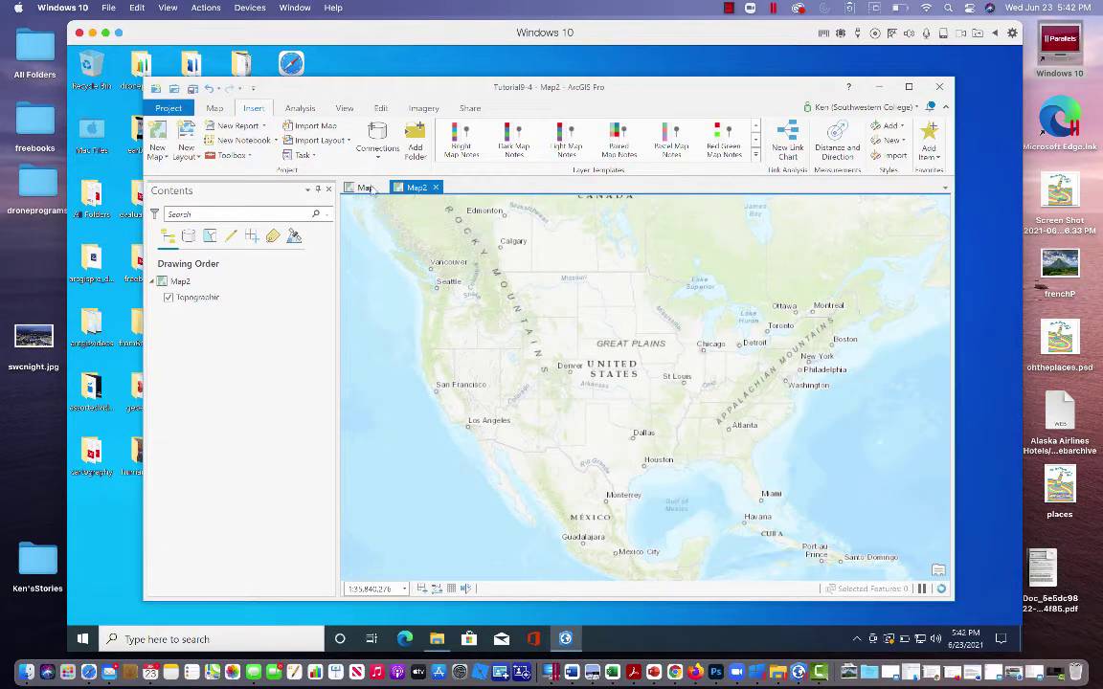
pyautogui.click(157, 150)
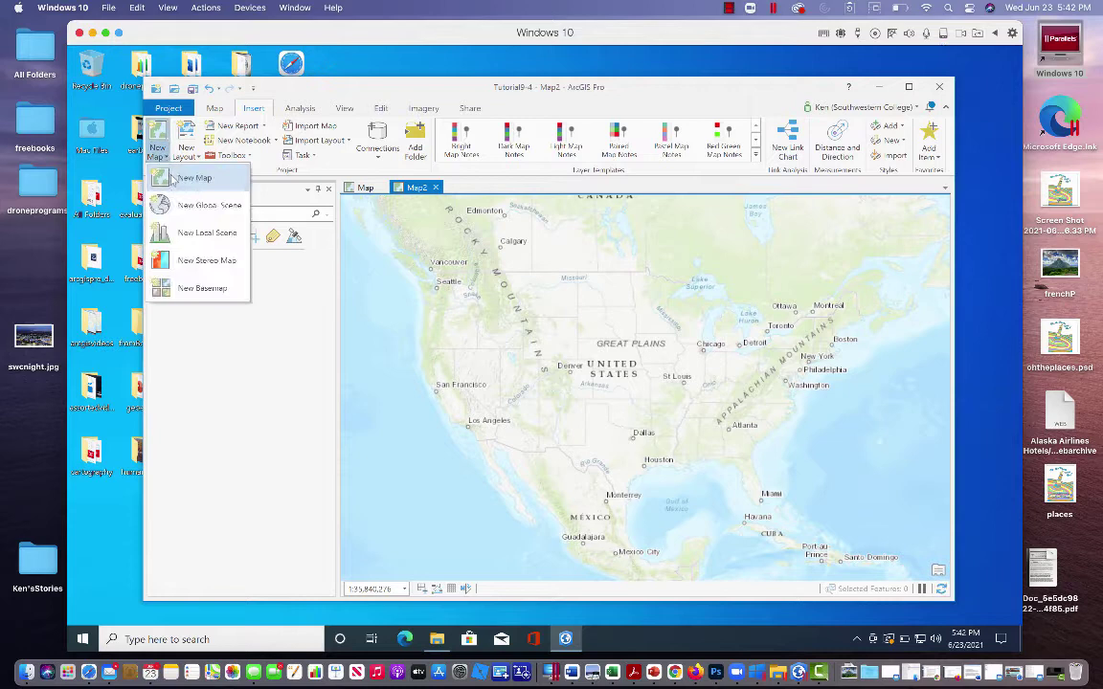
pyautogui.click(173, 179)
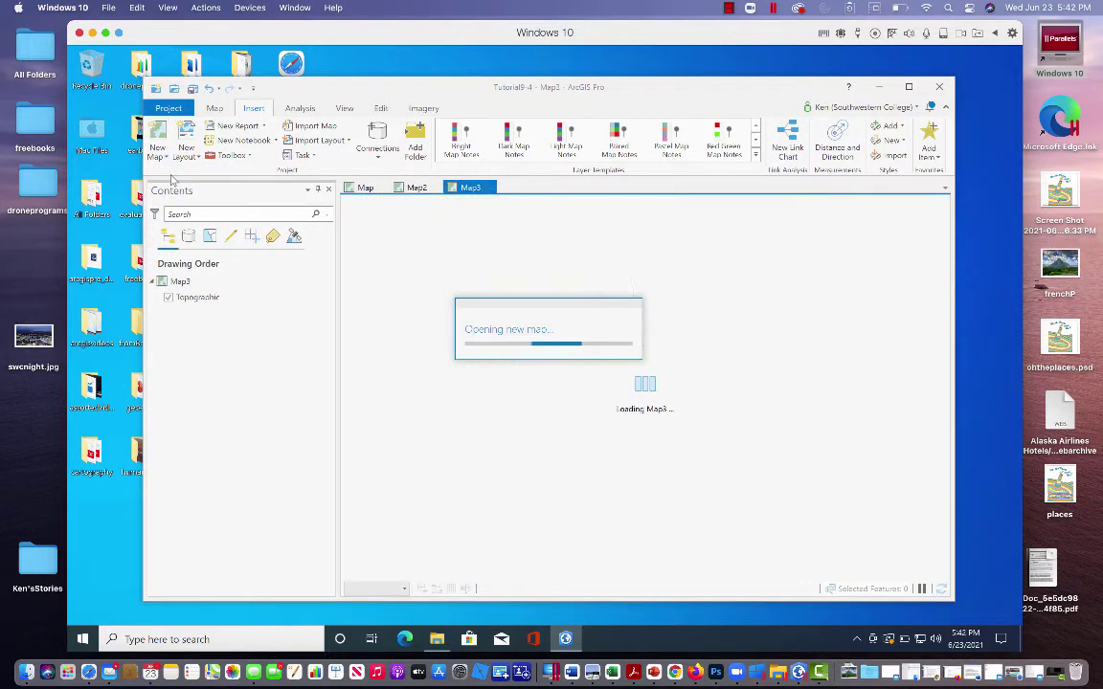
pyautogui.click(369, 189)
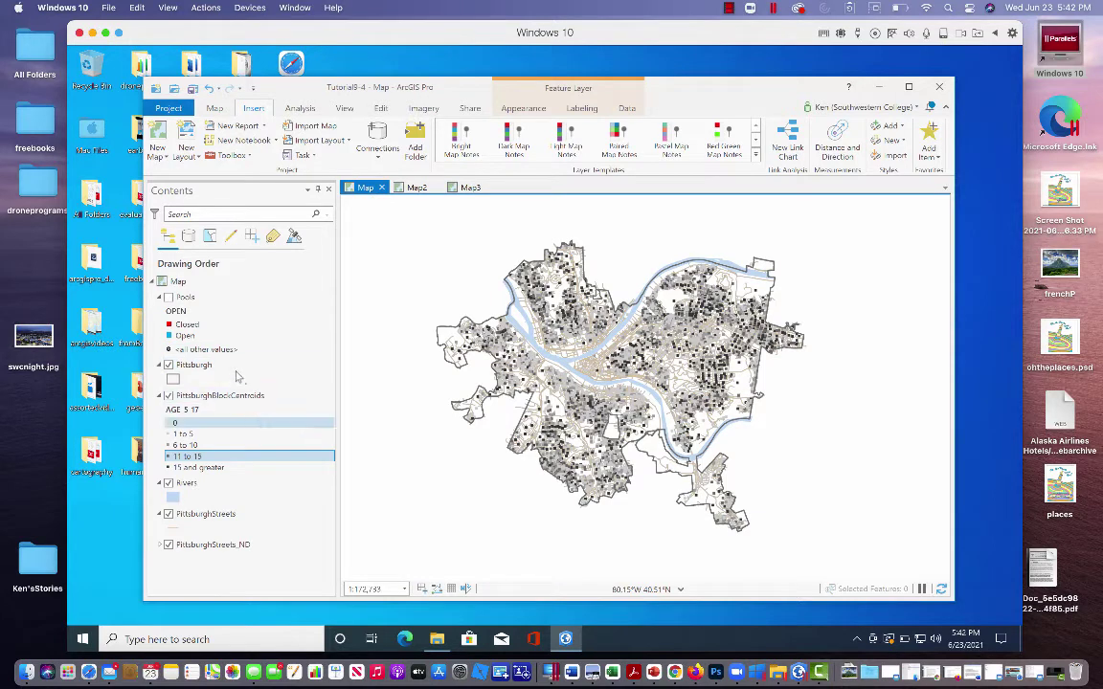
pyautogui.click(416, 188)
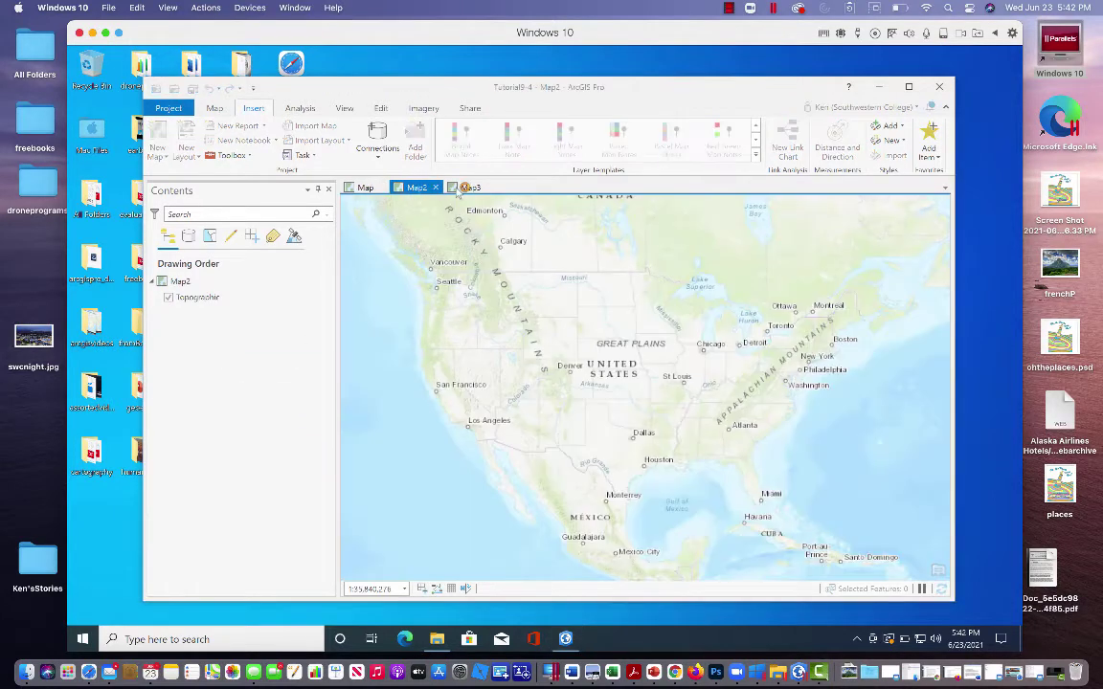
pyautogui.click(467, 189)
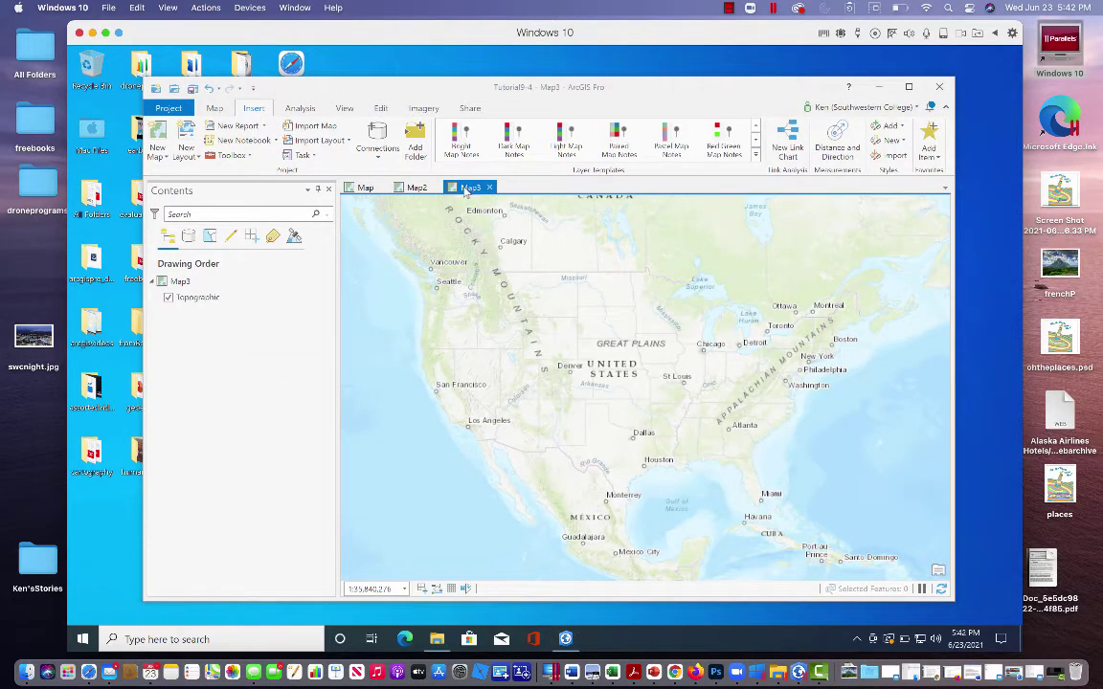
# In the original map, turn on Pools and copy the Pittsburgh boundary layer
pyautogui.click(365, 189)
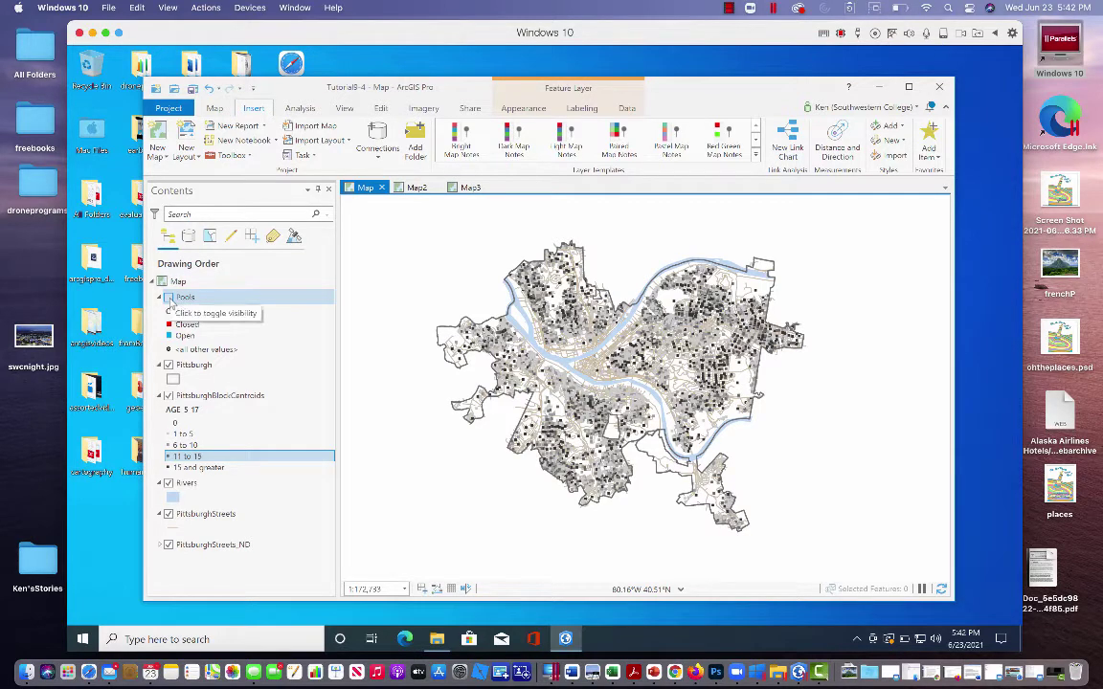
pyautogui.click(169, 298)
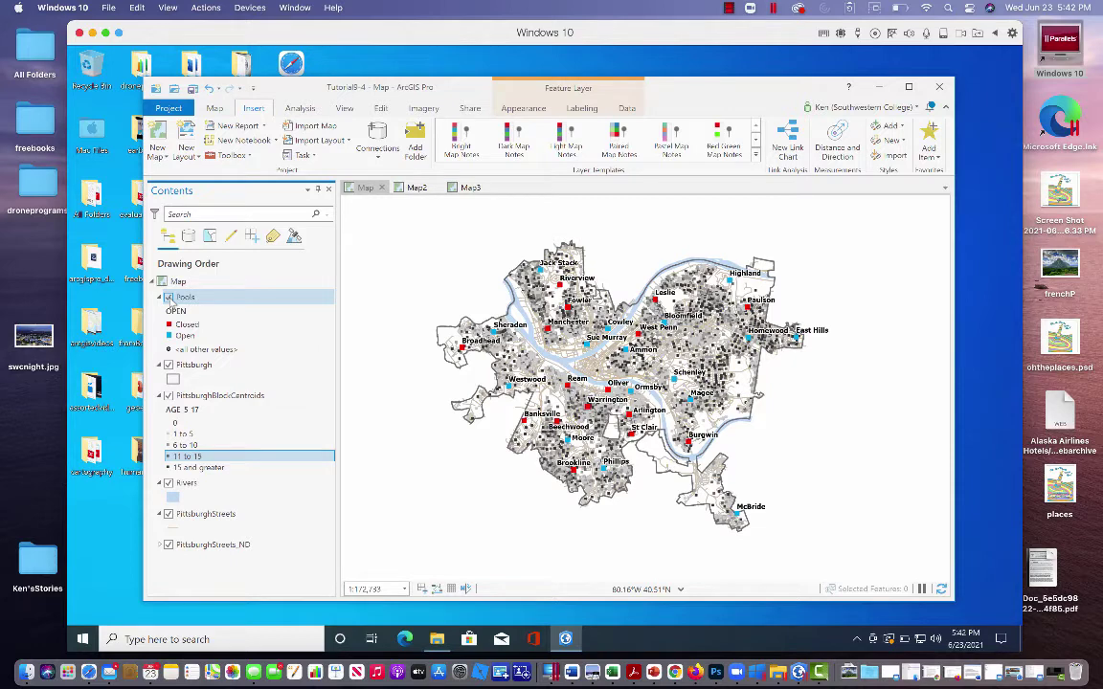
pyautogui.rightClick(195, 366)
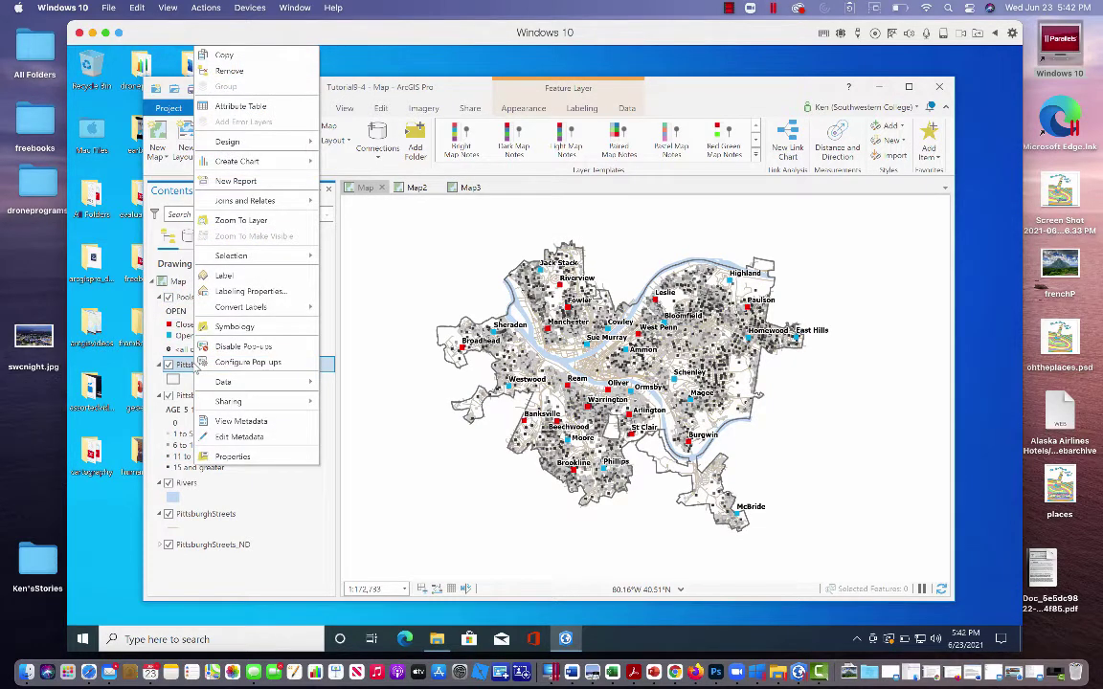
pyautogui.click(225, 58)
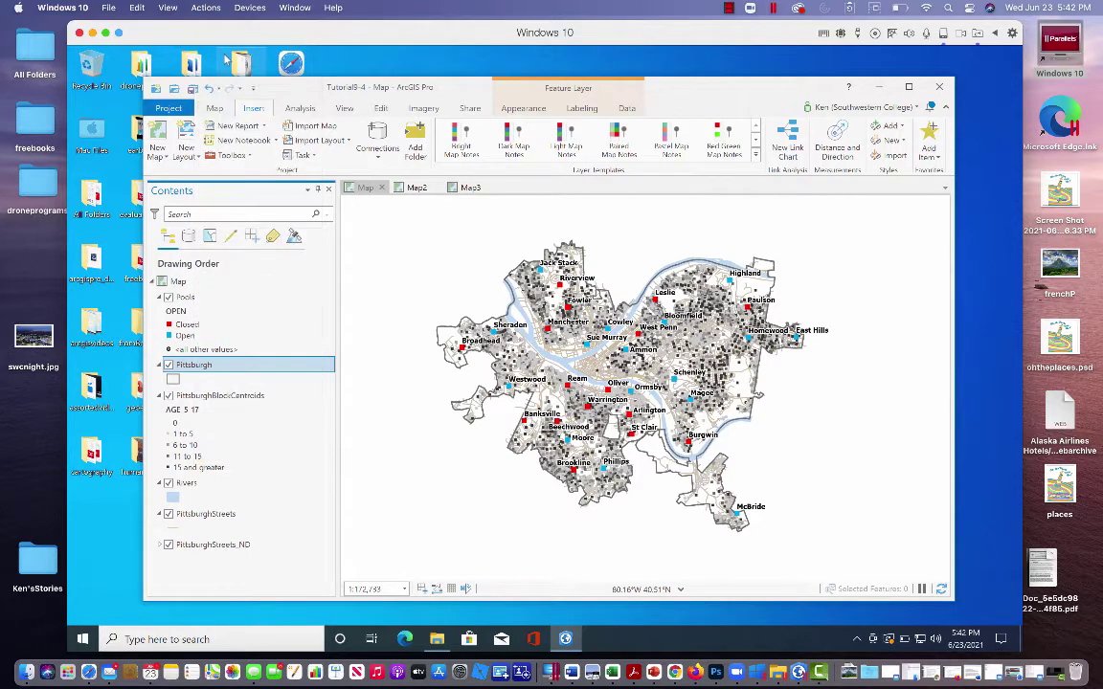
# Paste the Pittsburgh layer into both Map2 and Map3
pyautogui.click(417, 188)
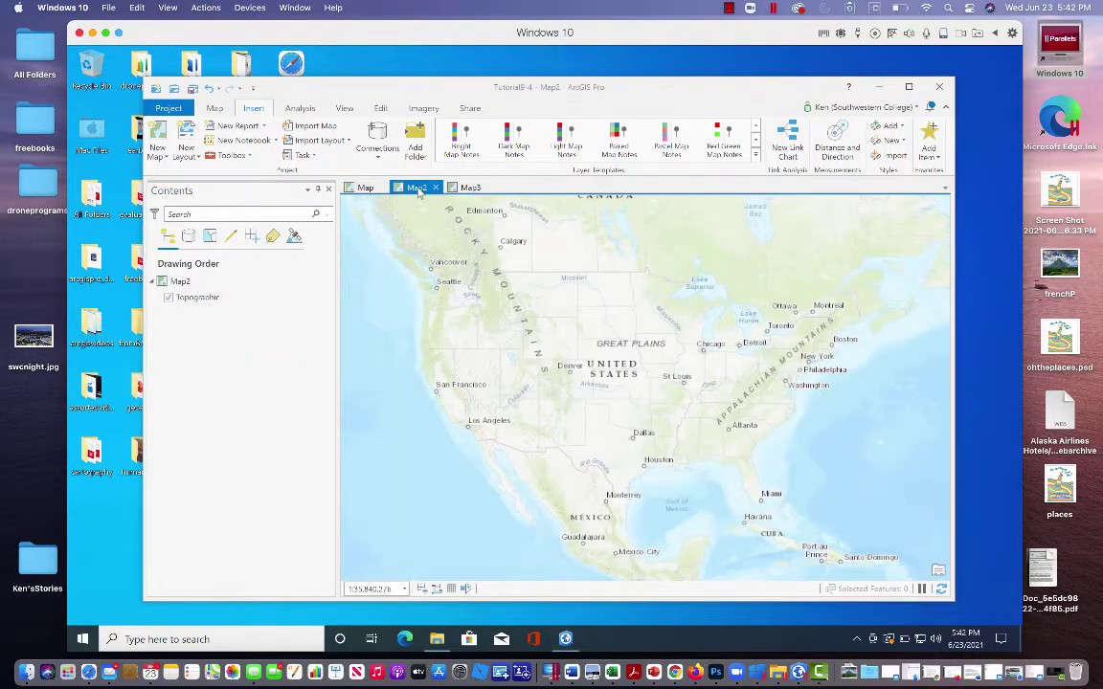
pyautogui.click(191, 282)
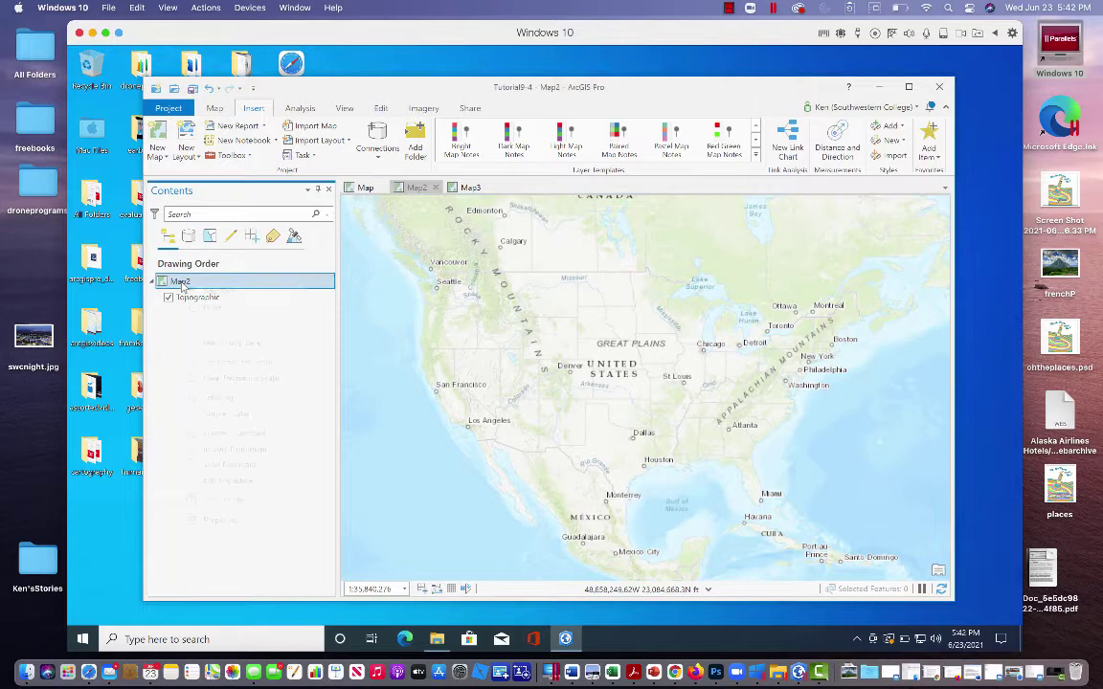
pyautogui.rightClick(182, 284)
pyautogui.click(199, 309)
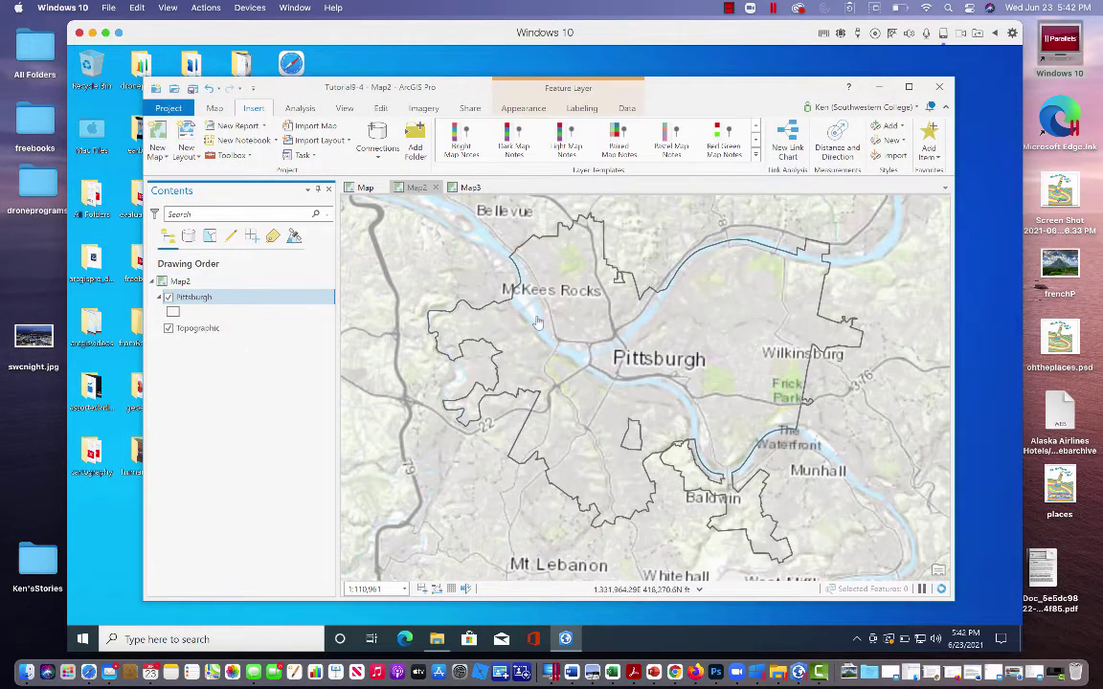
pyautogui.click(470, 187)
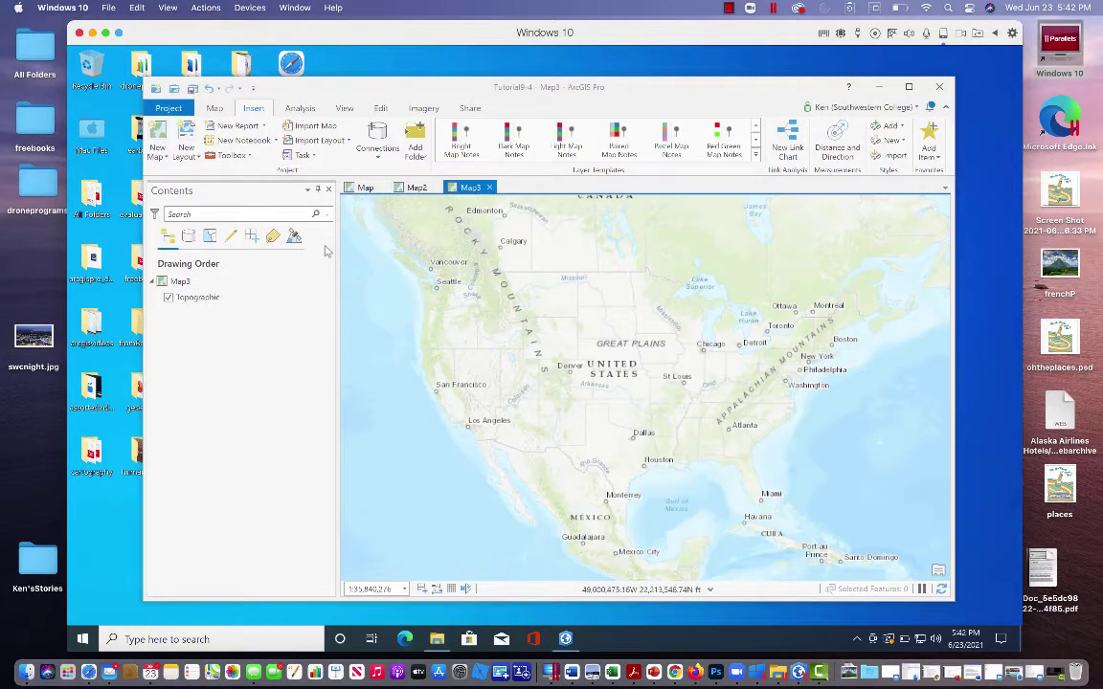
pyautogui.rightClick(185, 281)
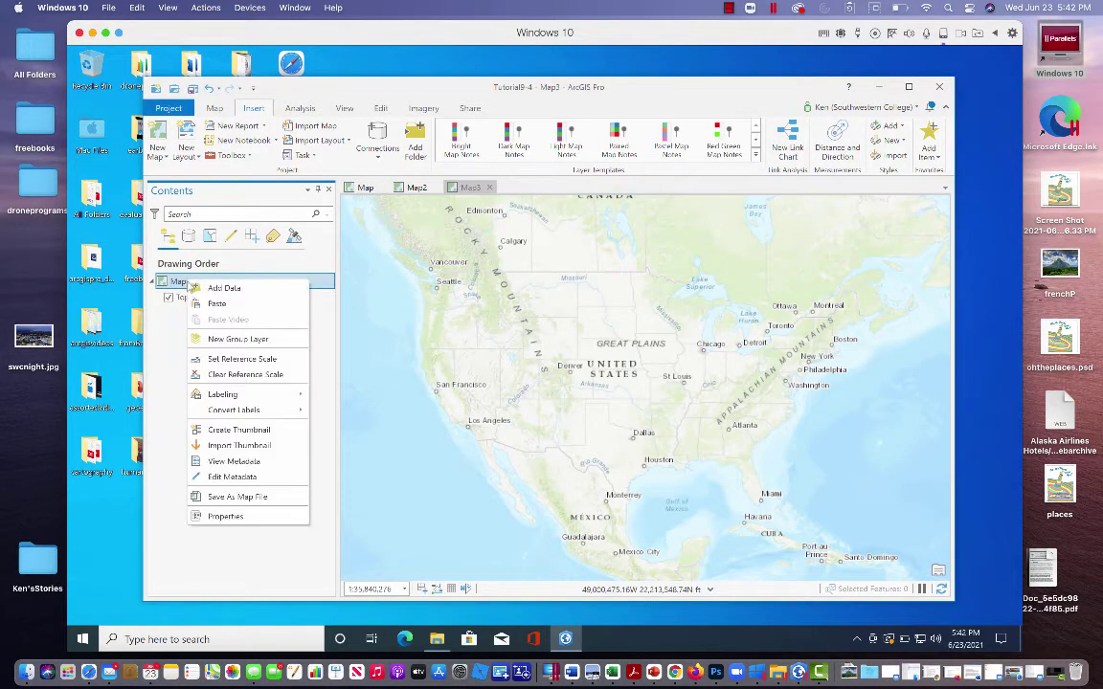
pyautogui.click(203, 303)
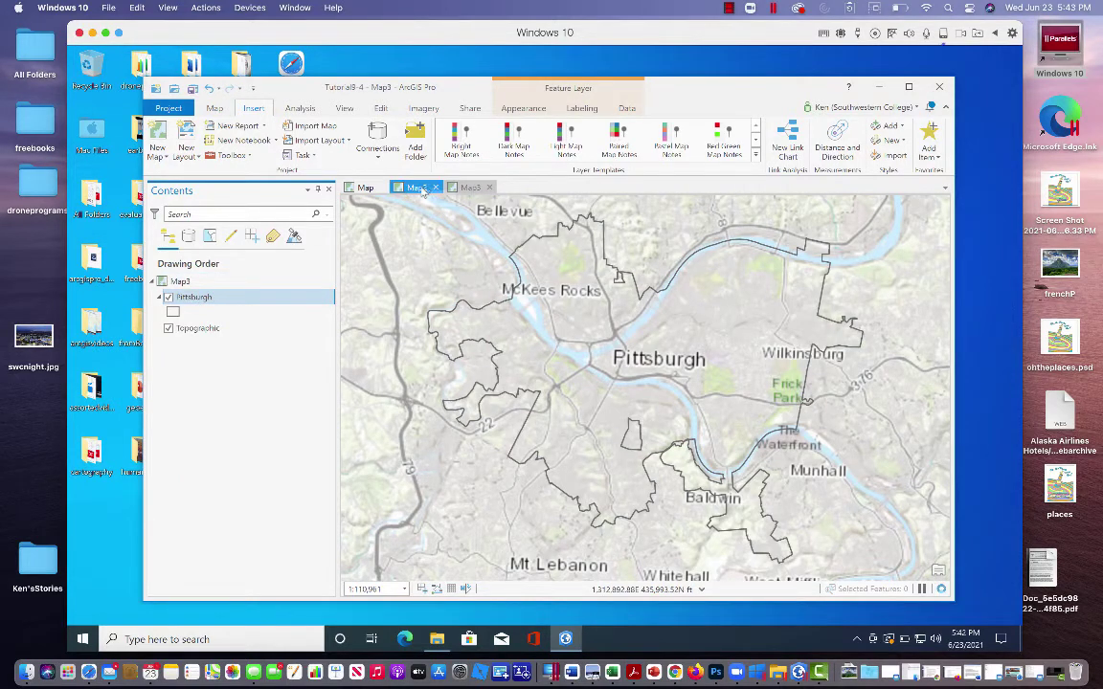
# Hide Pools in the original map, copy it into Map2, and turn it on there
pyautogui.click(365, 188)
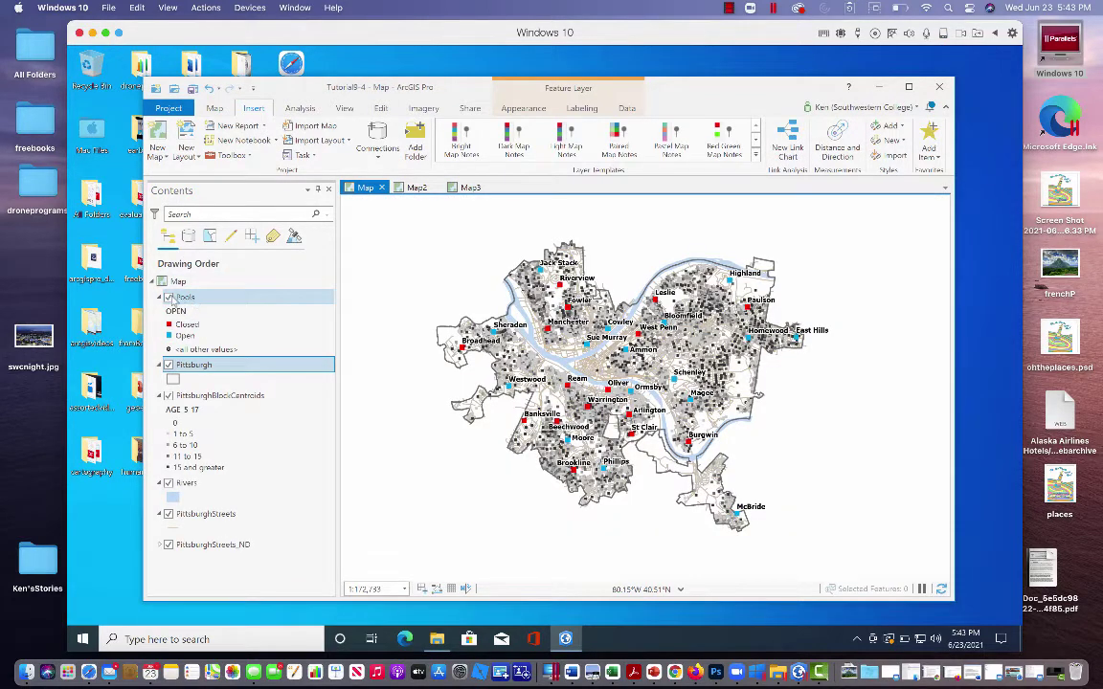
pyautogui.click(169, 298)
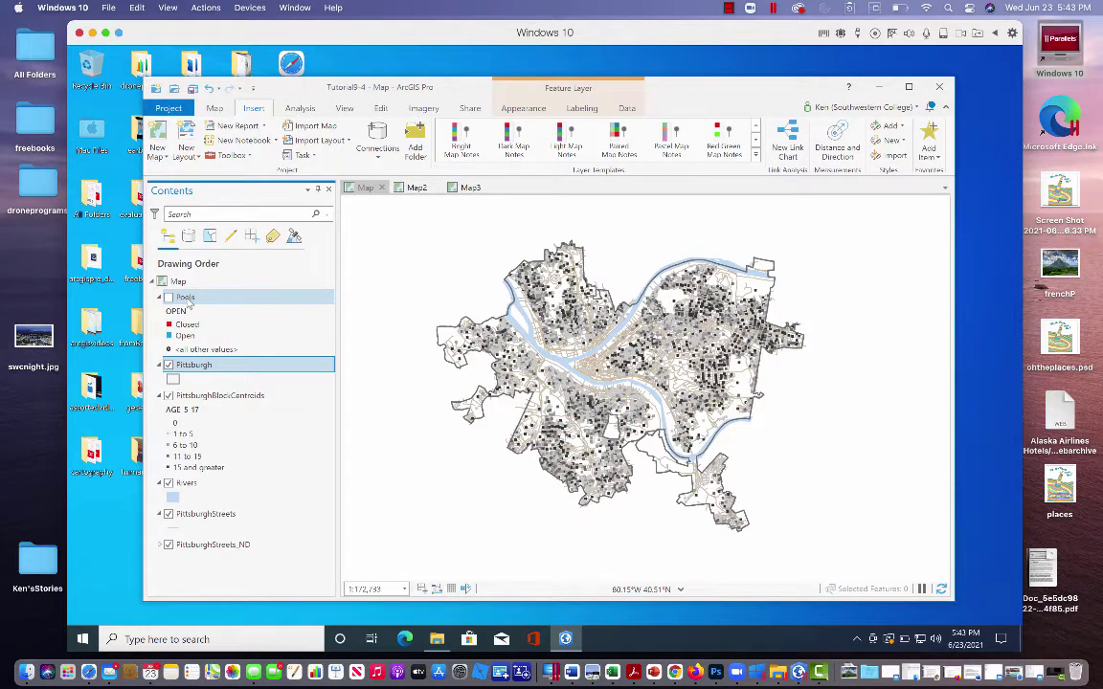
pyautogui.rightClick(188, 300)
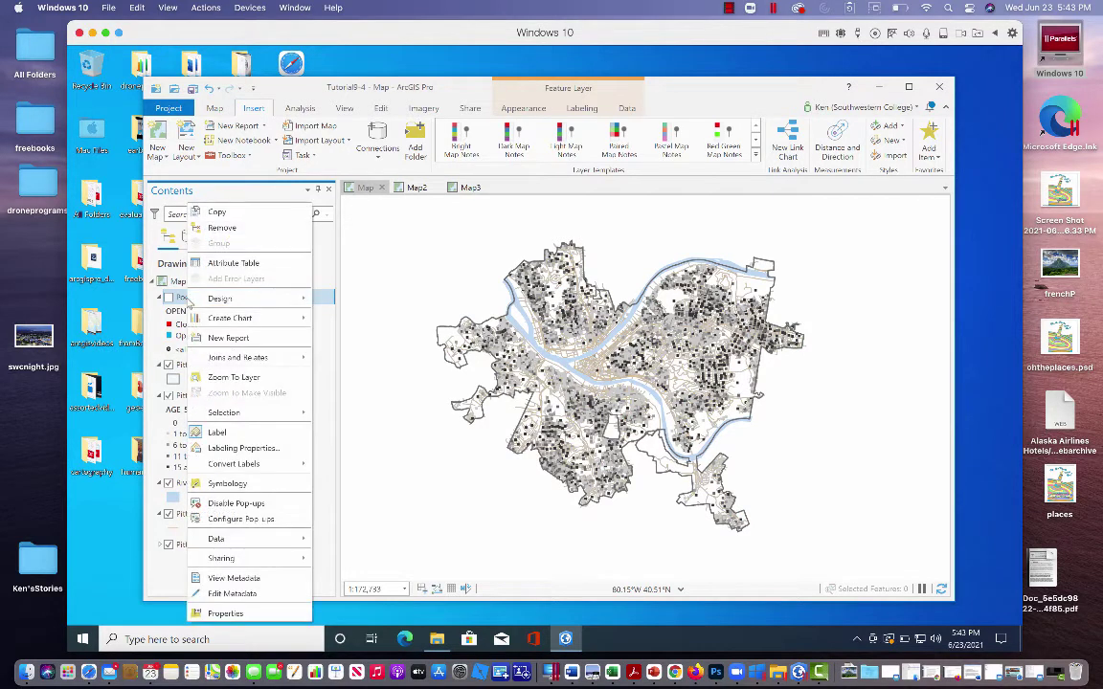
pyautogui.click(216, 212)
pyautogui.click(414, 187)
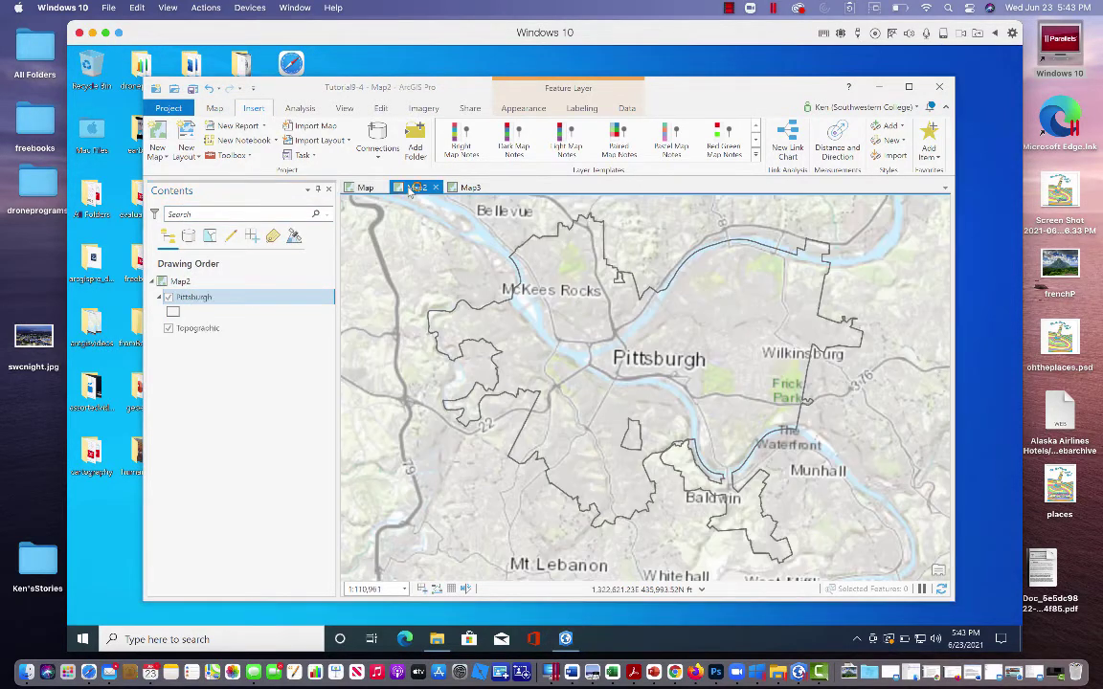
pyautogui.rightClick(185, 284)
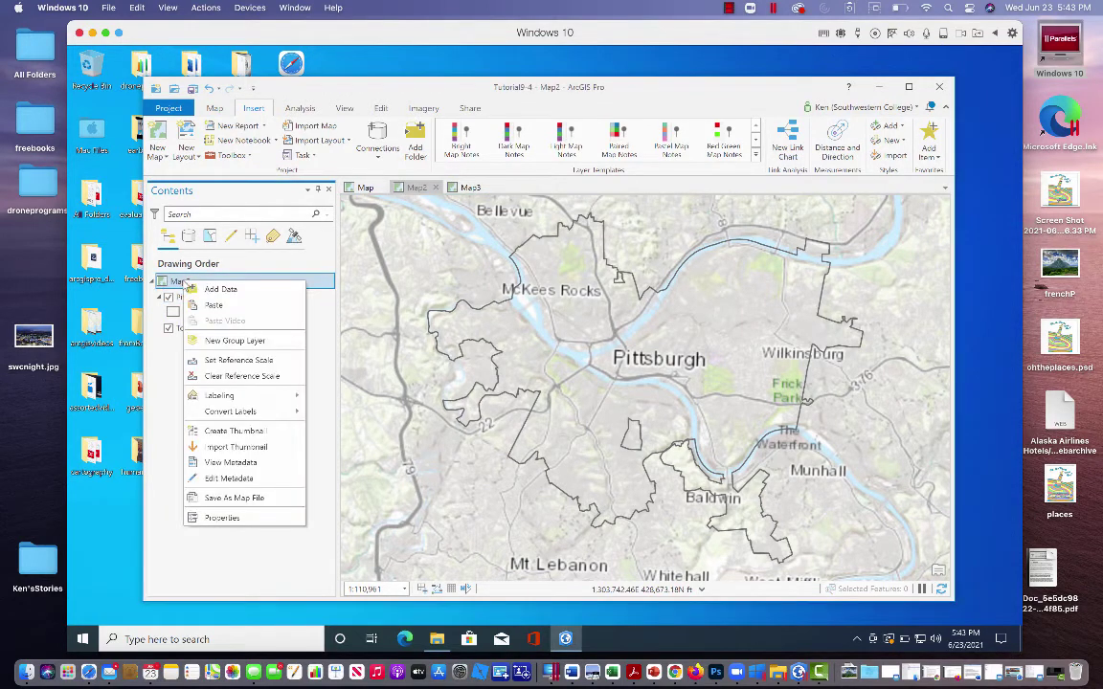
pyautogui.click(209, 305)
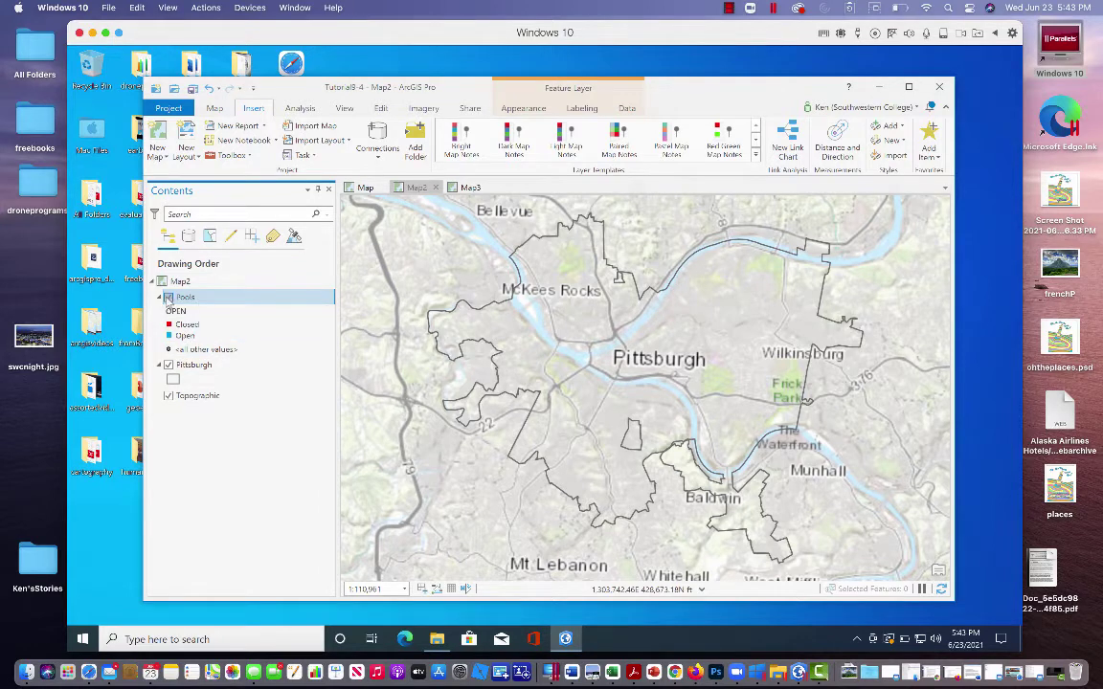
pyautogui.click(168, 298)
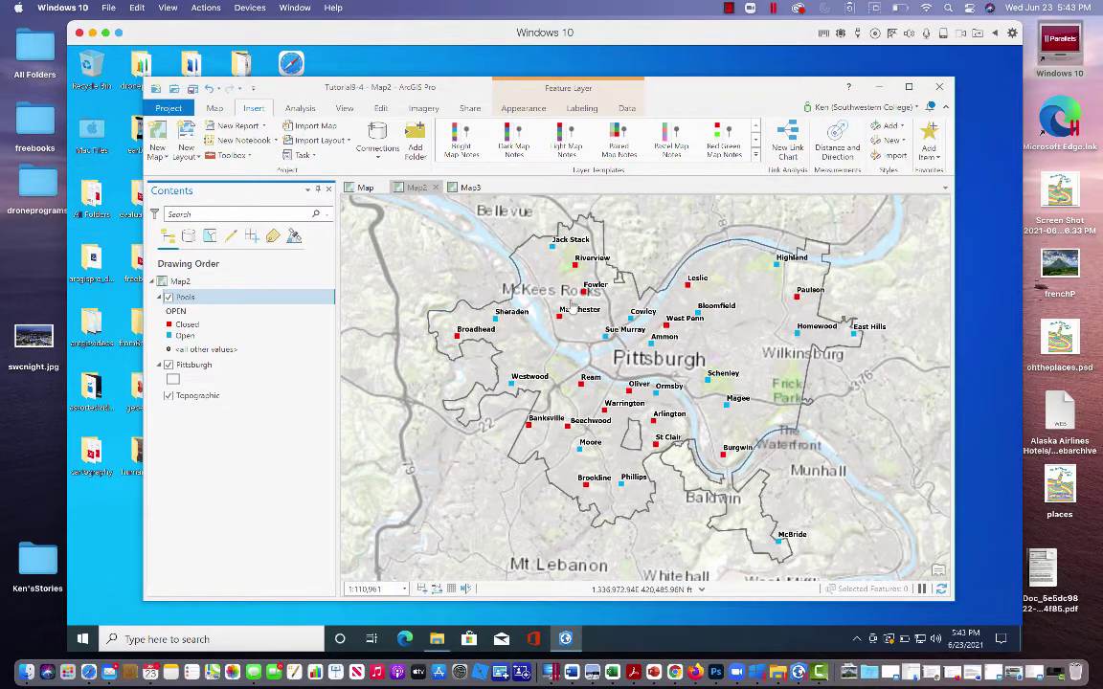
# Hide Rivers in the original map, paste a copy into Map3, and turn it on
pyautogui.click(365, 188)
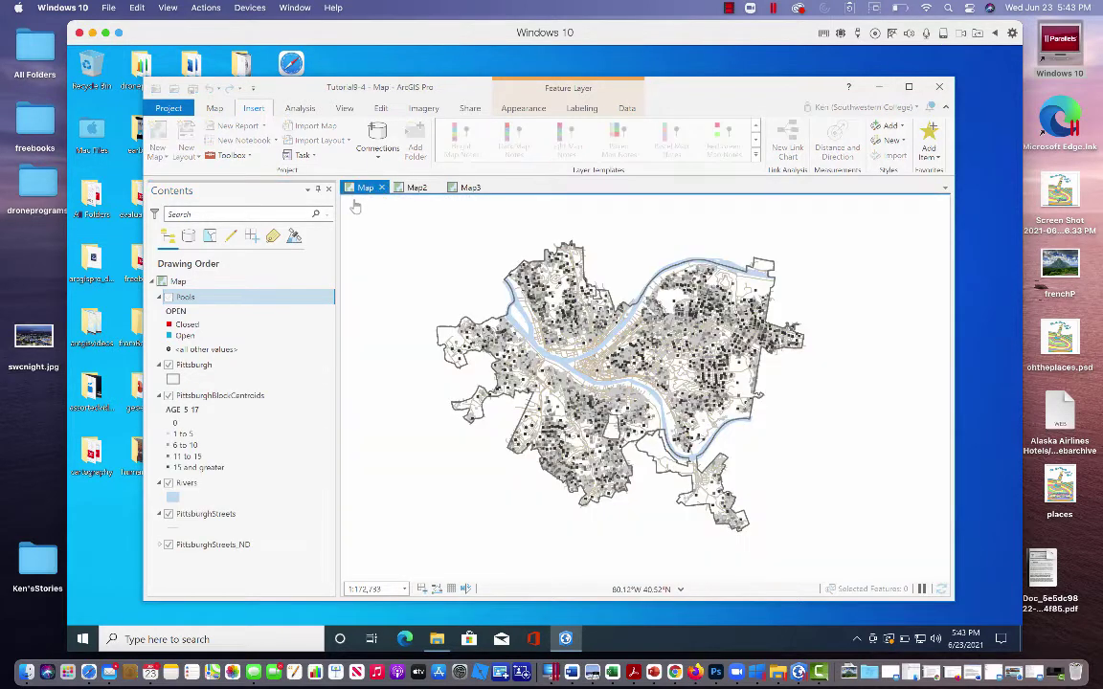
pyautogui.click(168, 482)
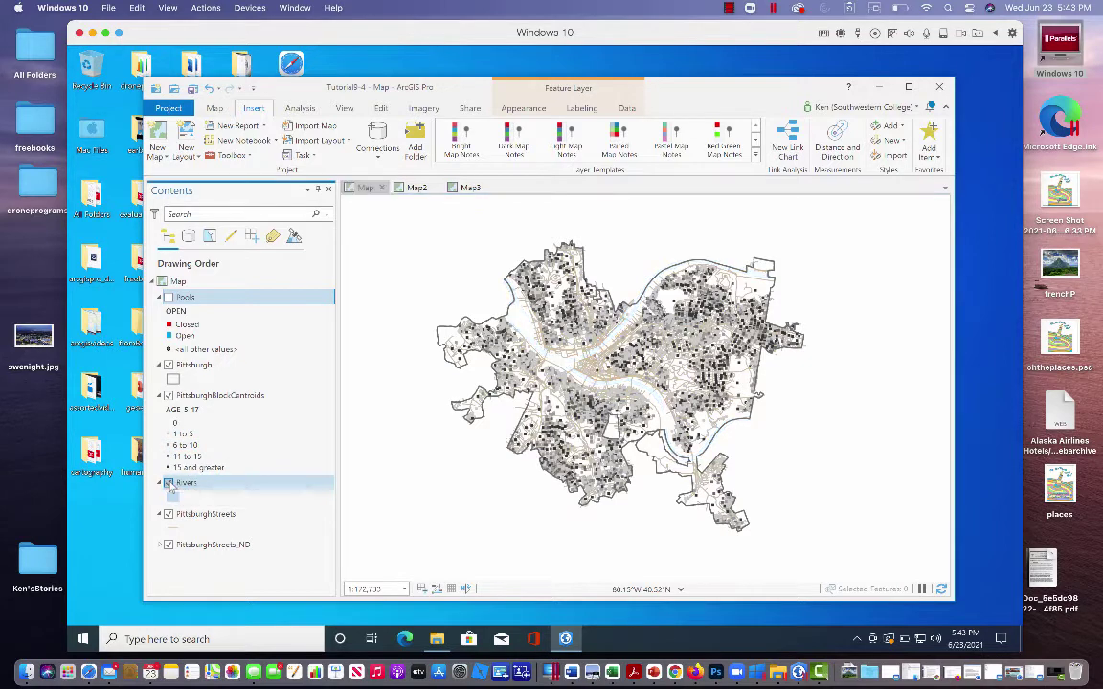
pyautogui.rightClick(184, 484)
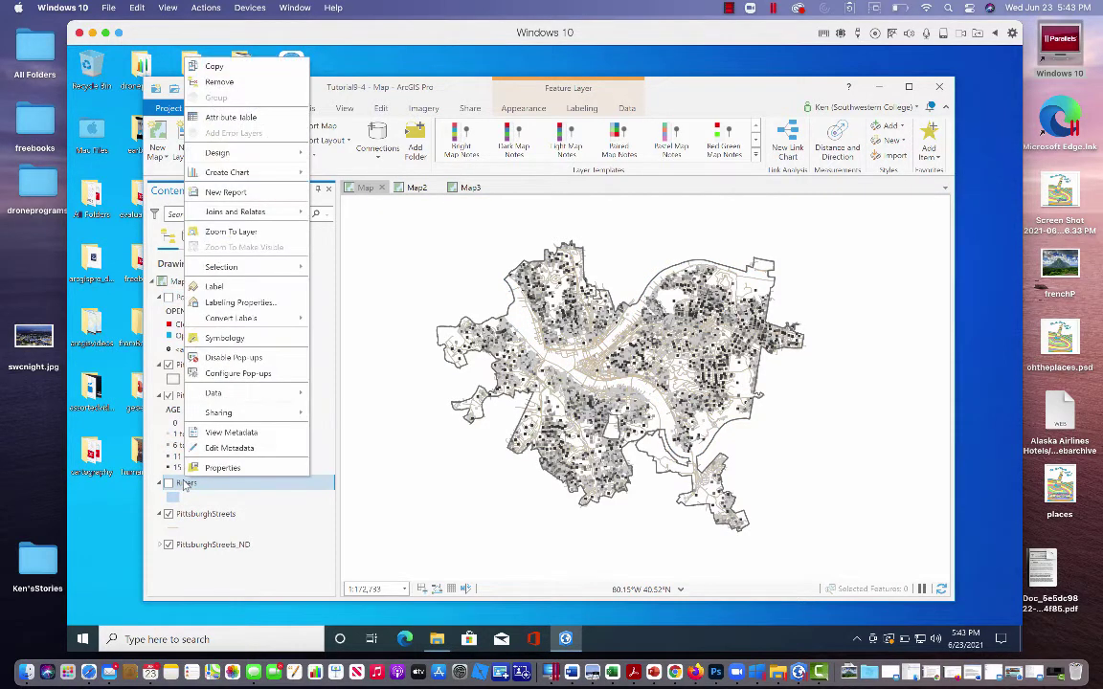
pyautogui.click(214, 66)
pyautogui.click(468, 188)
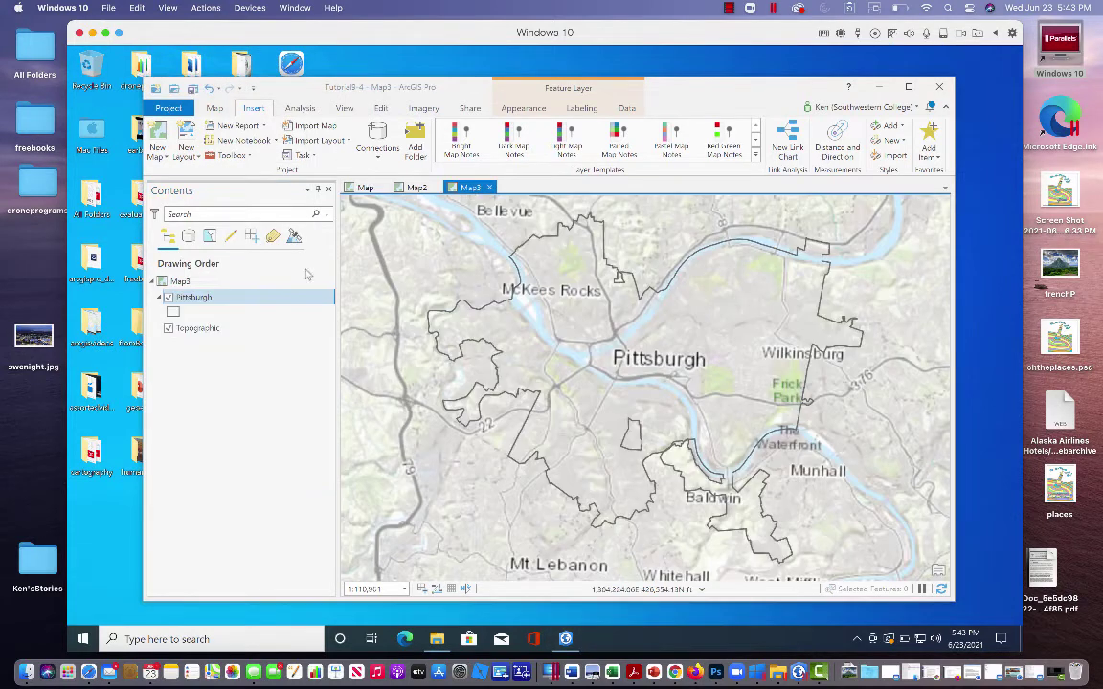
pyautogui.rightClick(188, 285)
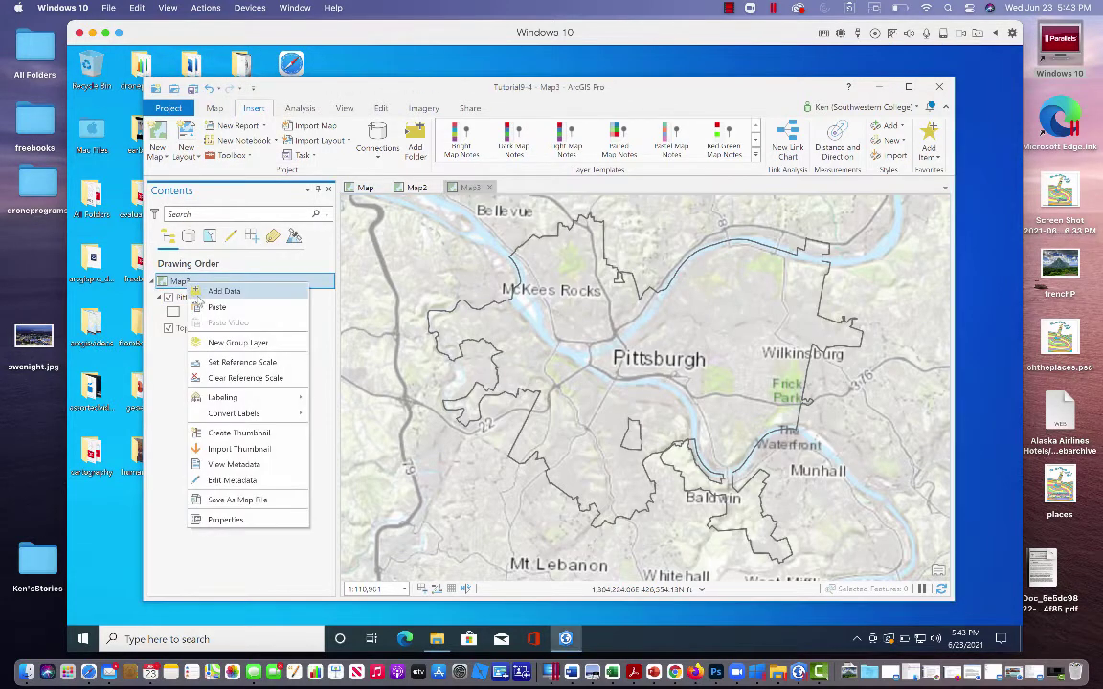
pyautogui.click(199, 308)
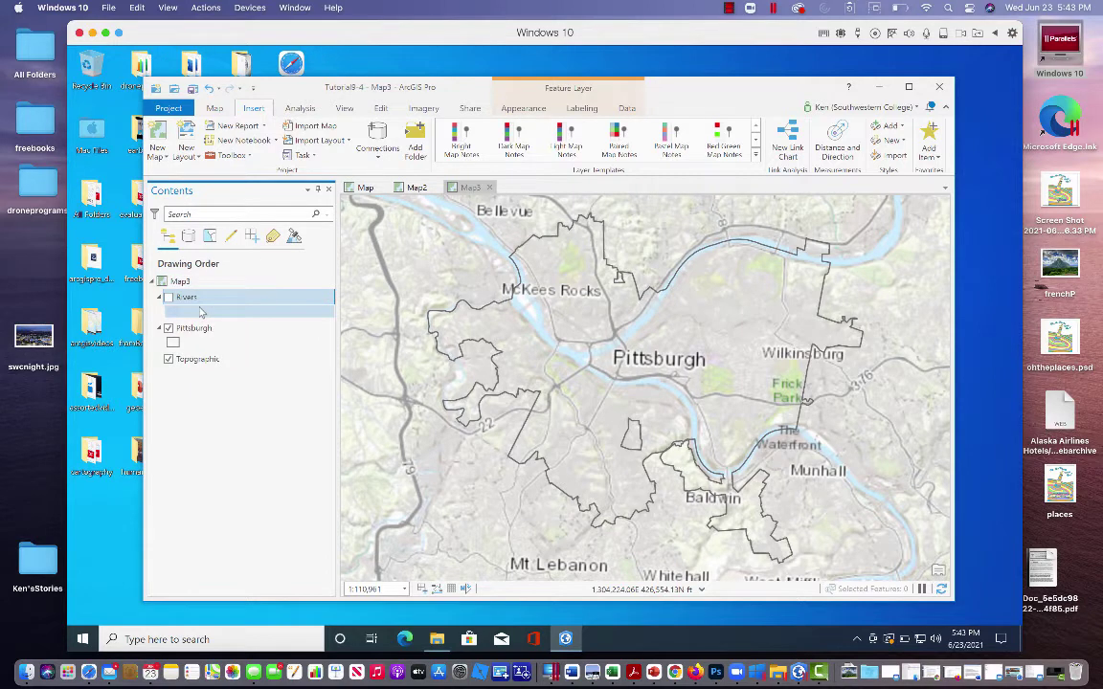
pyautogui.click(169, 298)
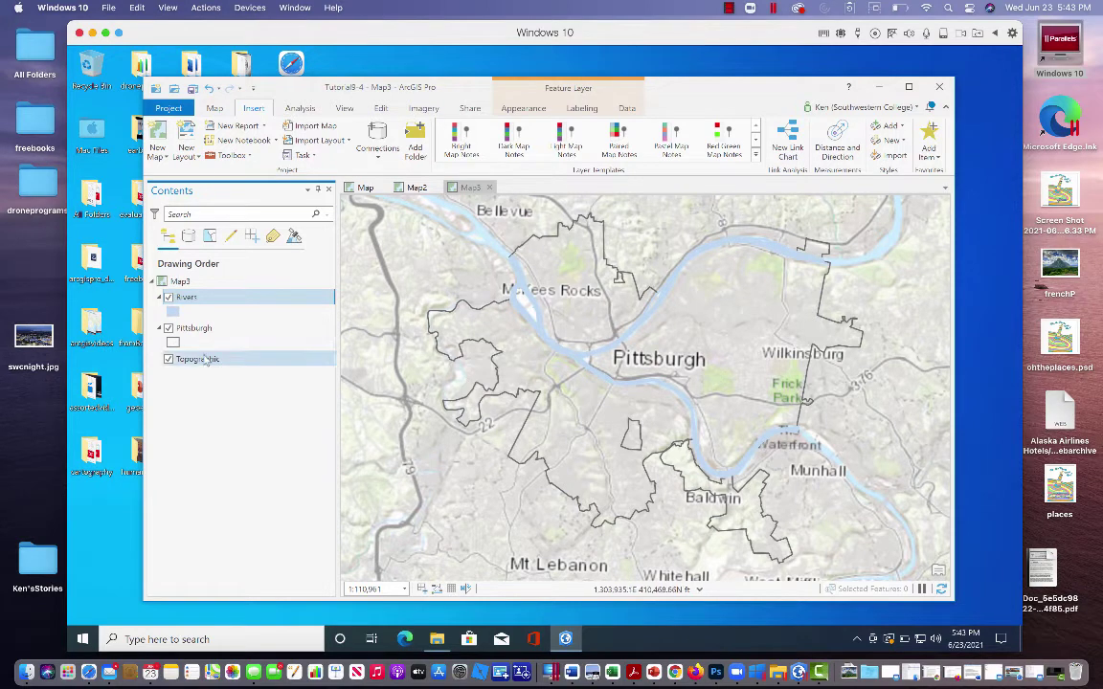
# Turn off Topographic in Map3 and switch its basemap to Imagery
pyautogui.click(169, 360)
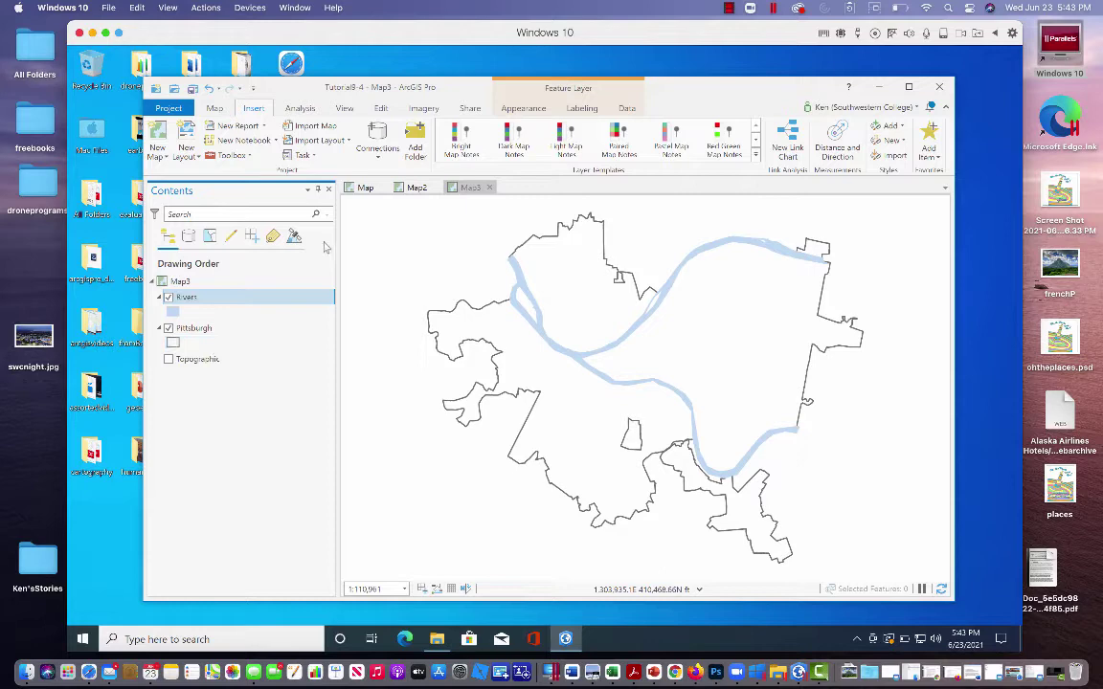
pyautogui.click(215, 109)
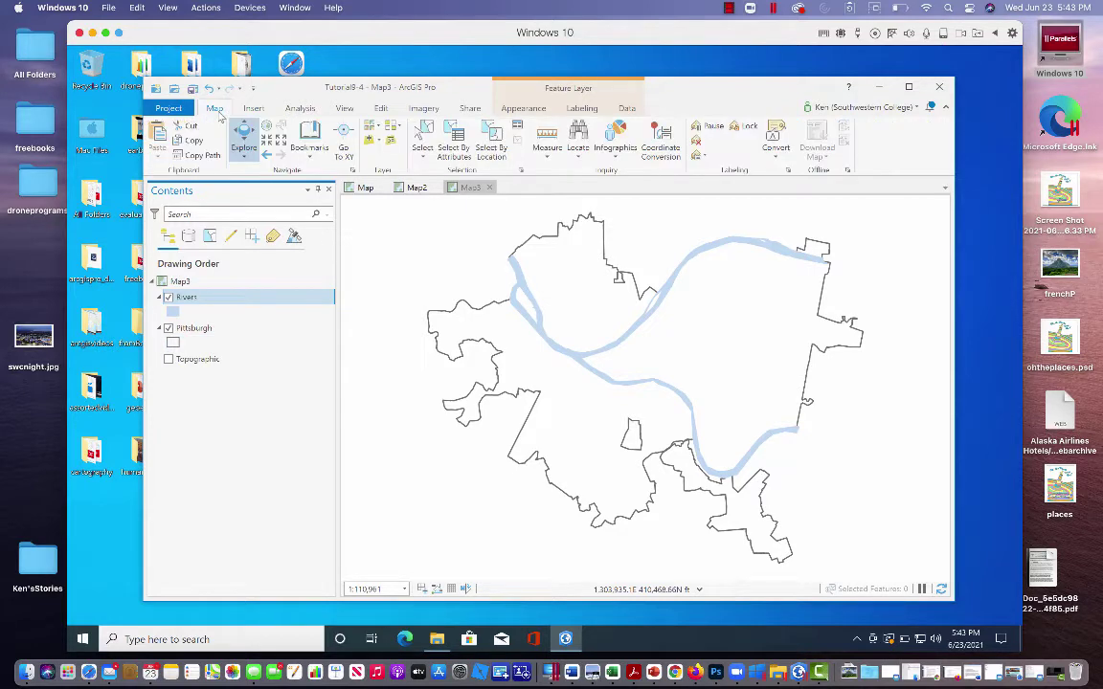
pyautogui.click(378, 129)
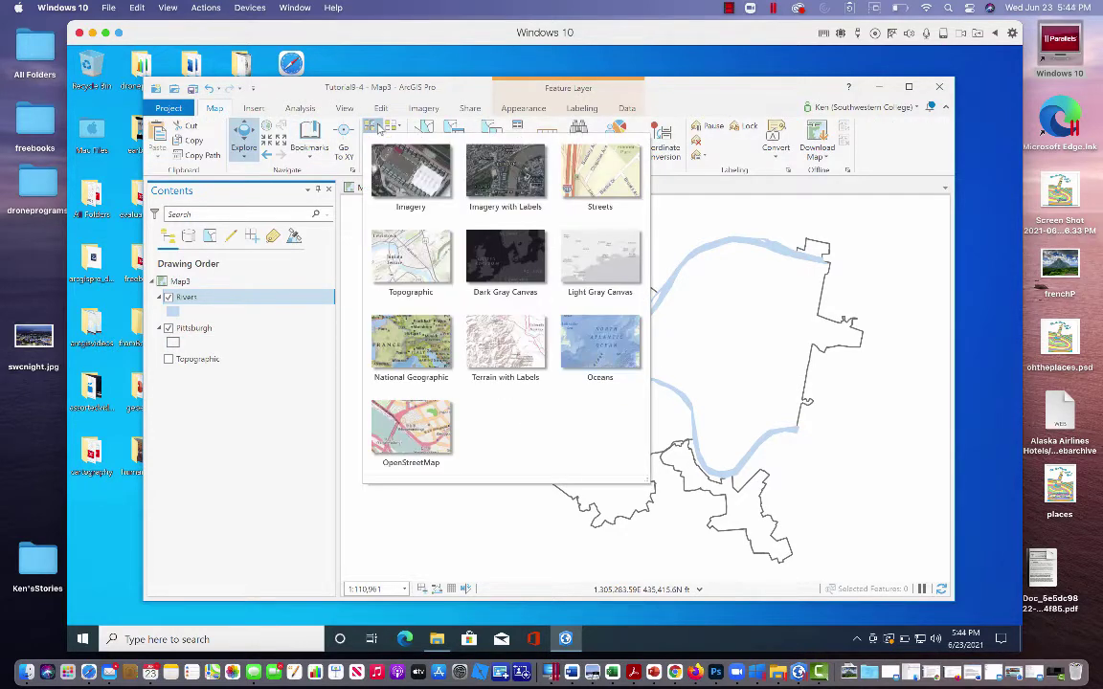
pyautogui.click(413, 178)
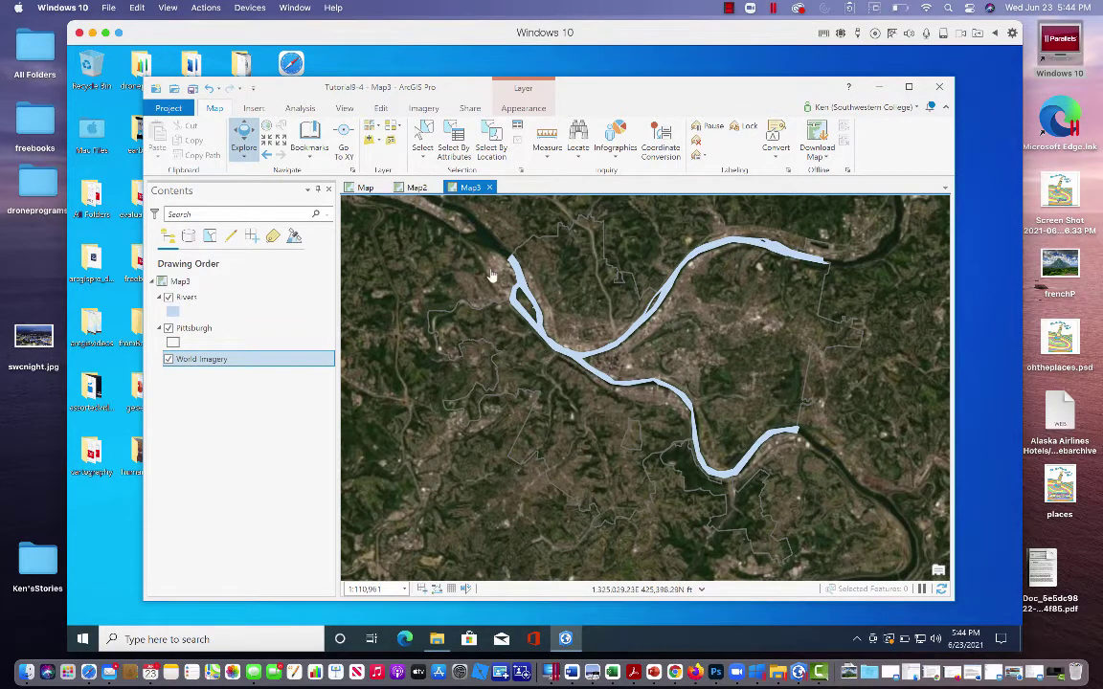
# Go back to the block-centroids map and apply Fixed Zoom In on the city
pyautogui.click(418, 188)
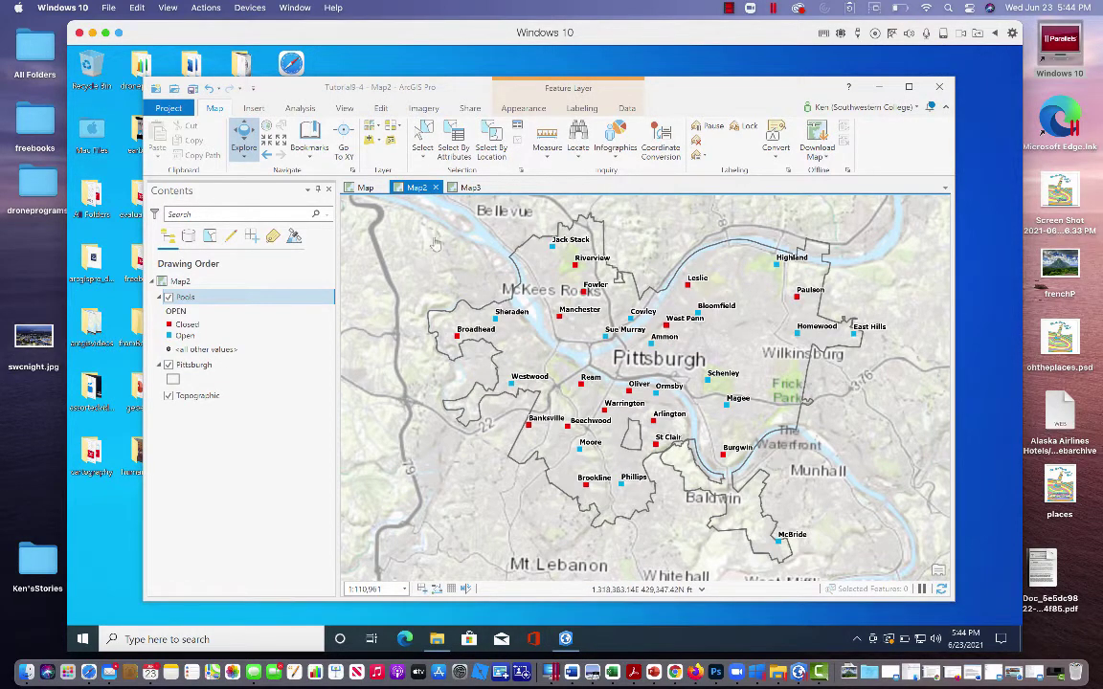
pyautogui.click(364, 188)
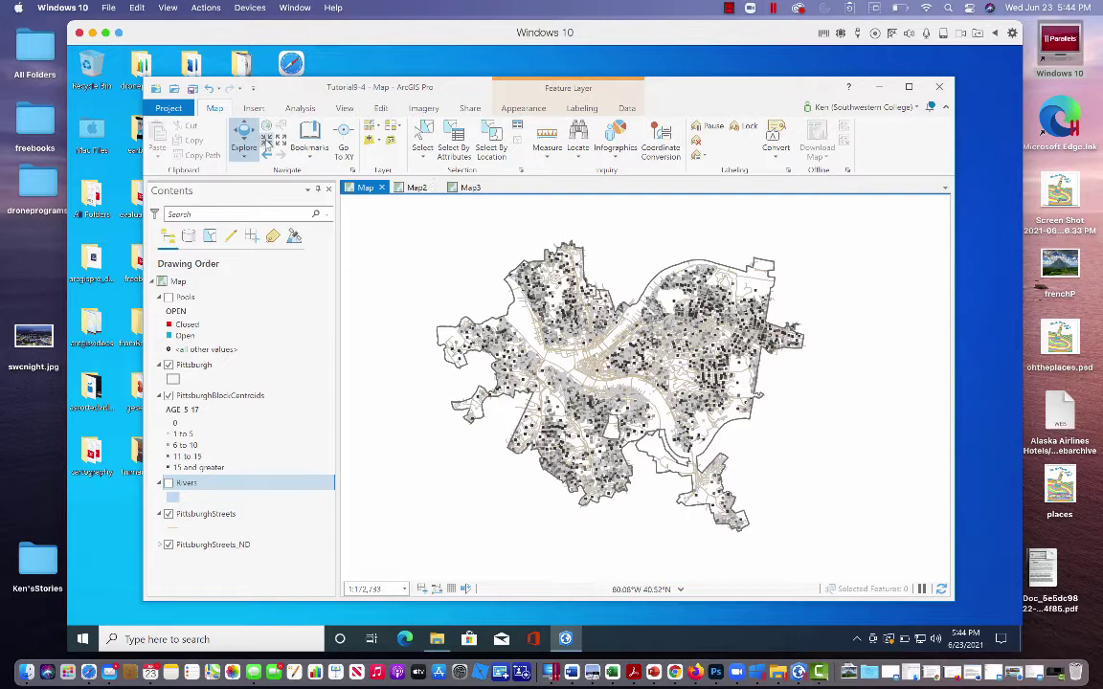
pyautogui.click(271, 140)
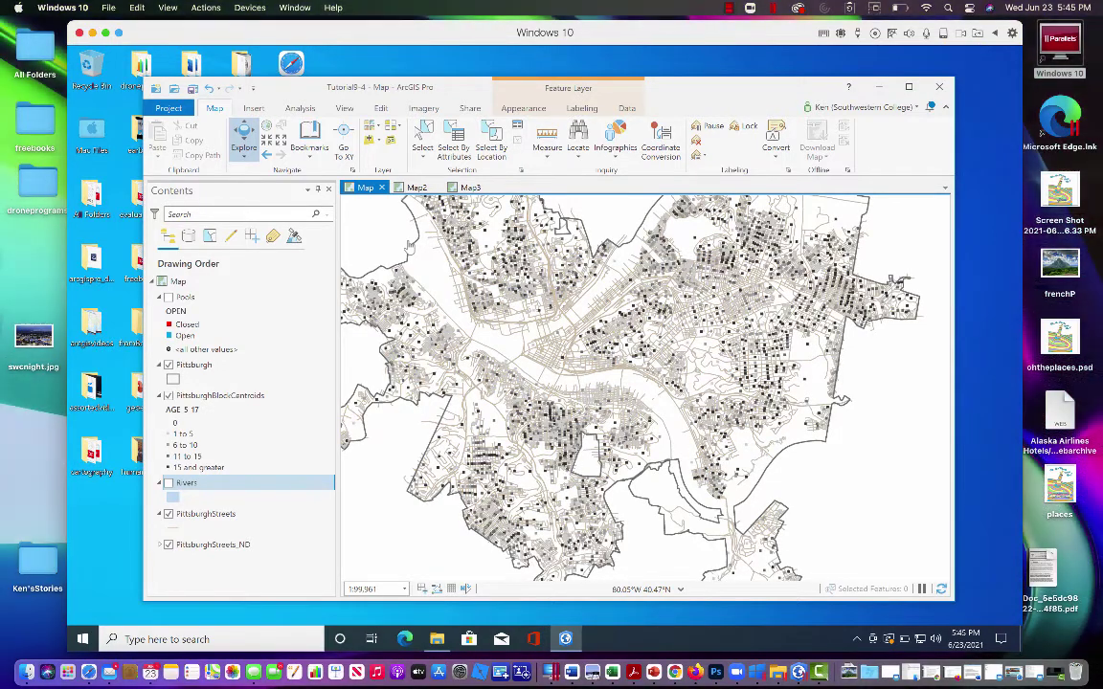
# Insert a new ANSI C landscape layout, Layout2, and open the Map Frame gallery
pyautogui.click(255, 109)
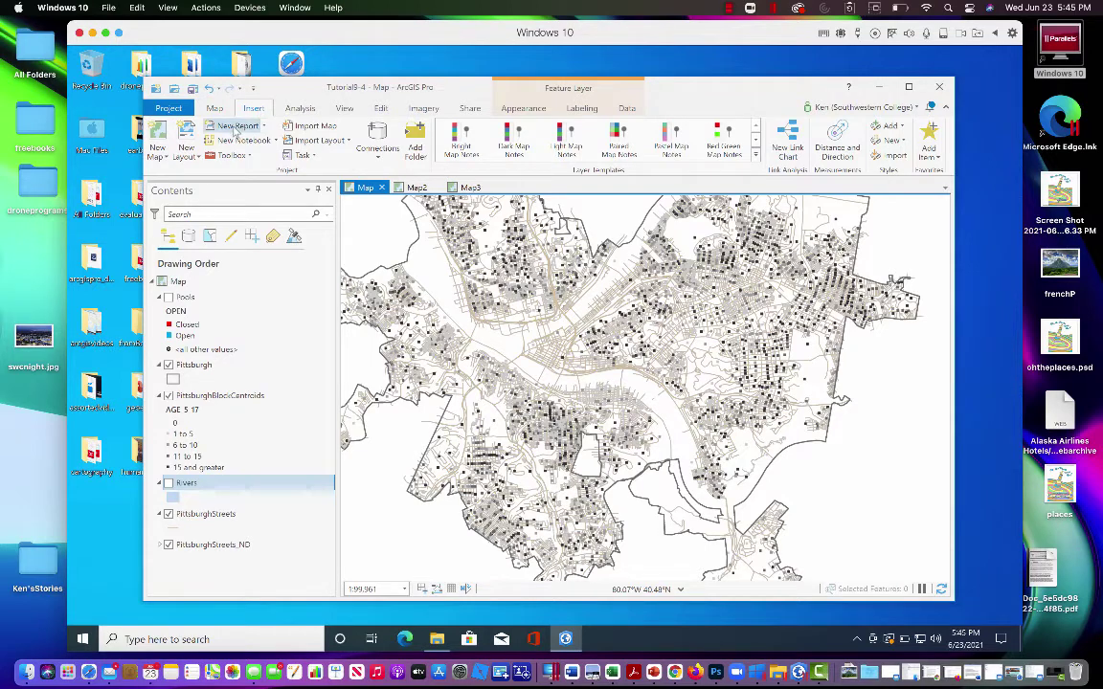
pyautogui.click(186, 154)
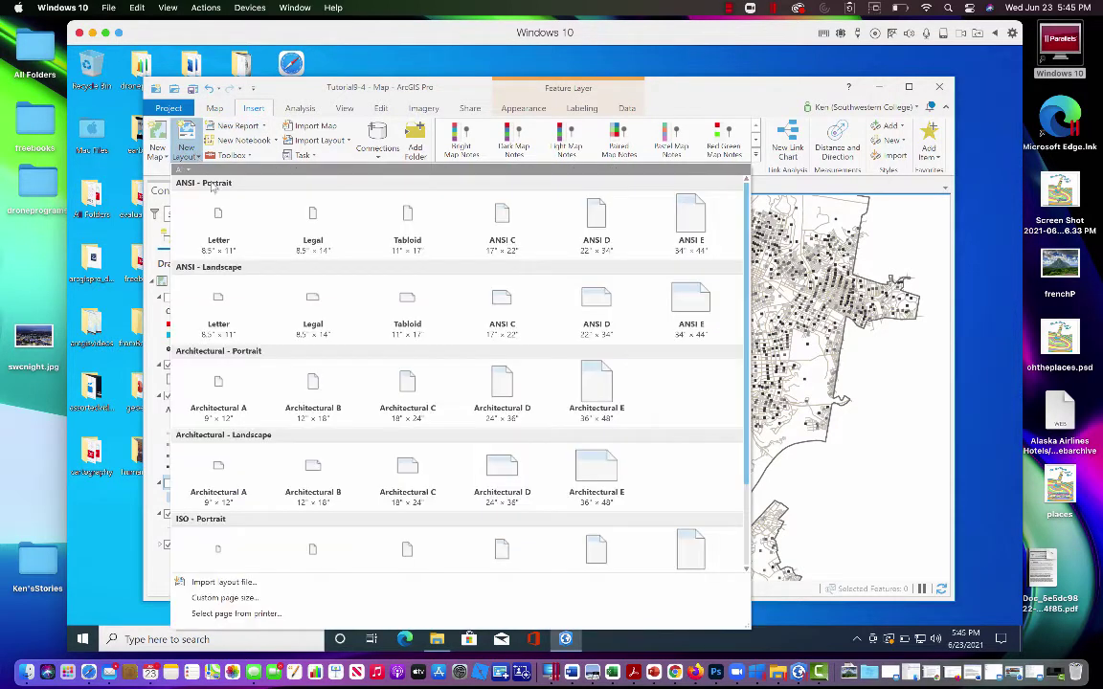
pyautogui.click(507, 298)
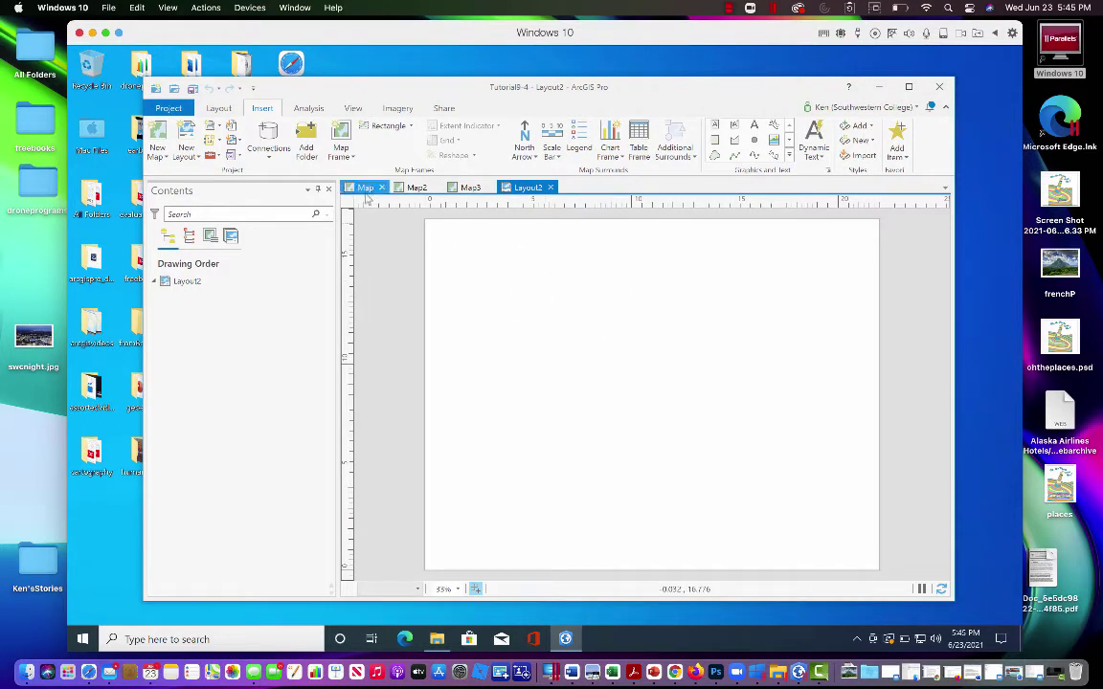
pyautogui.click(352, 158)
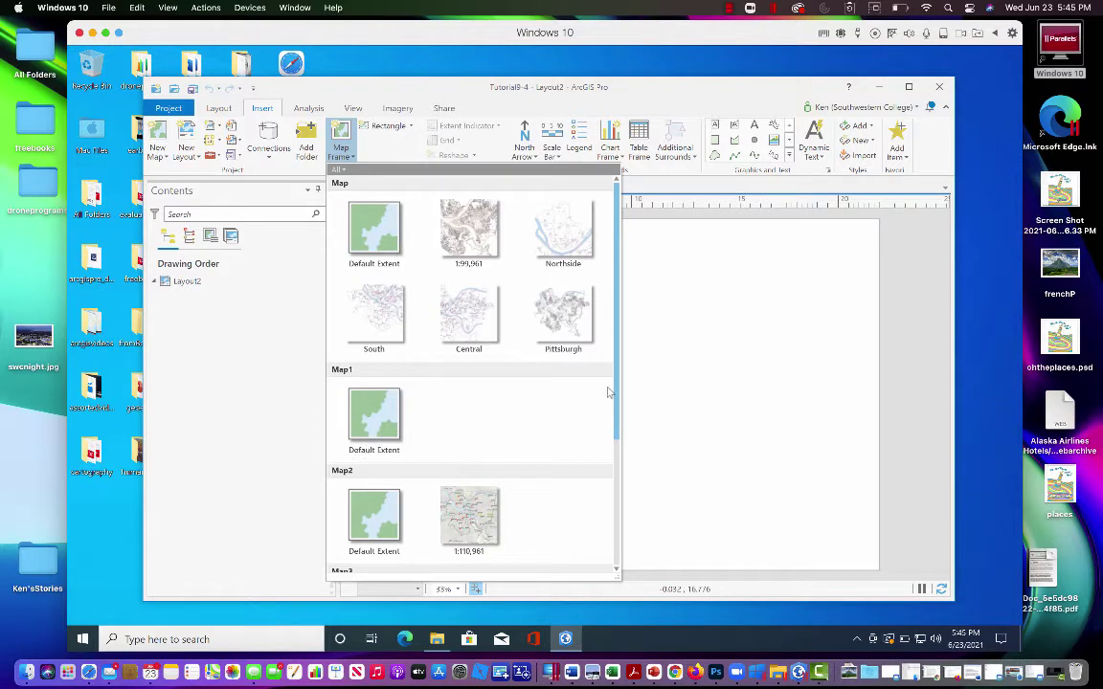
# Draw a Default Extent map frame of the original Map in Layout2's upper-left area
pyautogui.moveTo(617, 390); pyautogui.dragTo(606, 472)
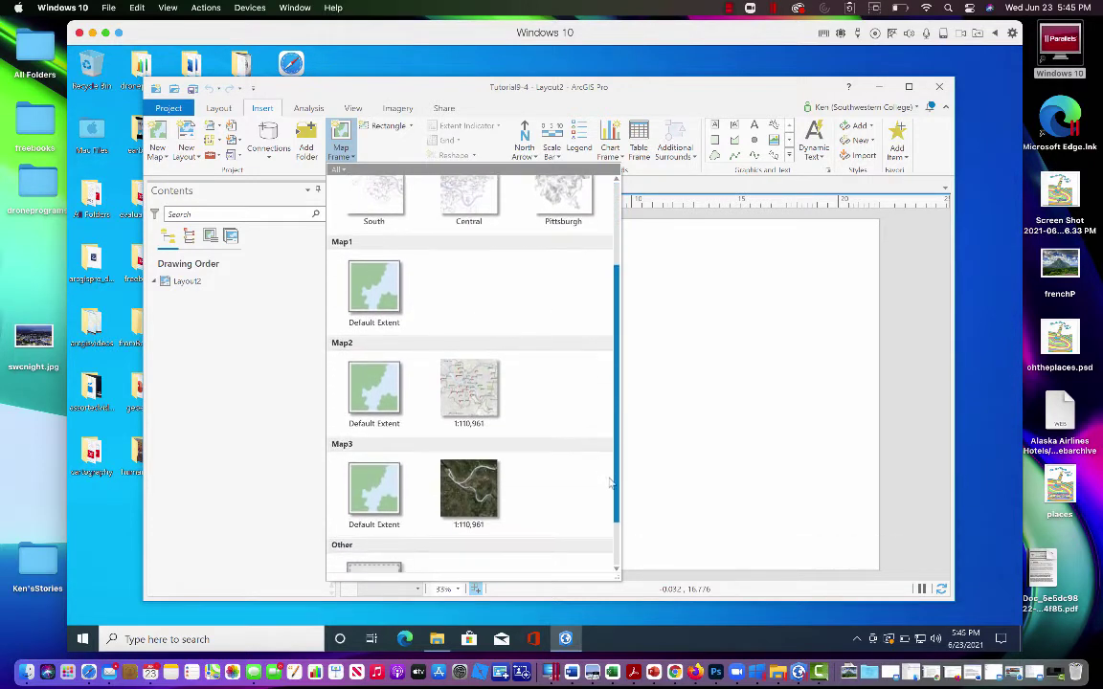
pyautogui.moveTo(609, 483); pyautogui.dragTo(608, 526)
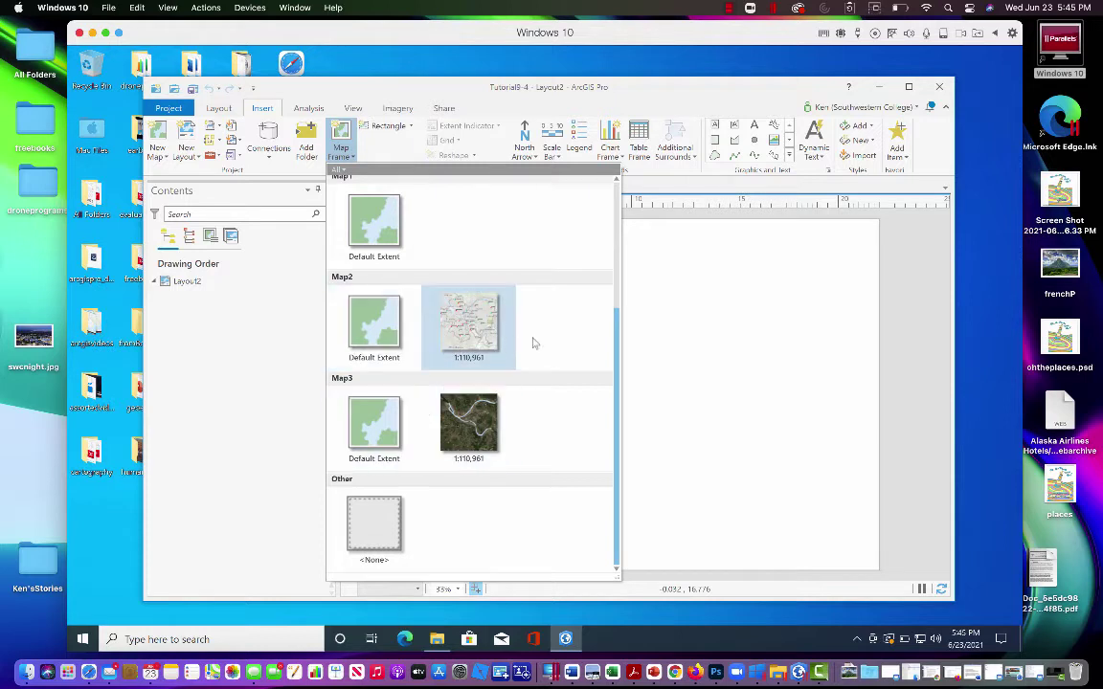
pyautogui.moveTo(616, 378); pyautogui.dragTo(628, 243)
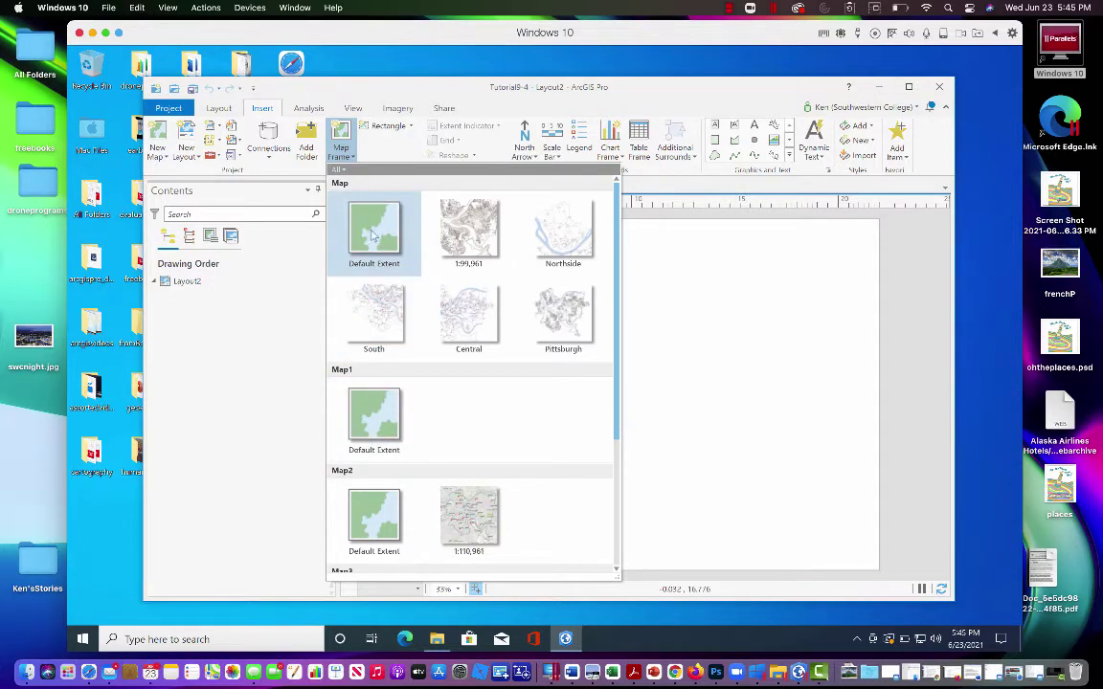
pyautogui.click(374, 235)
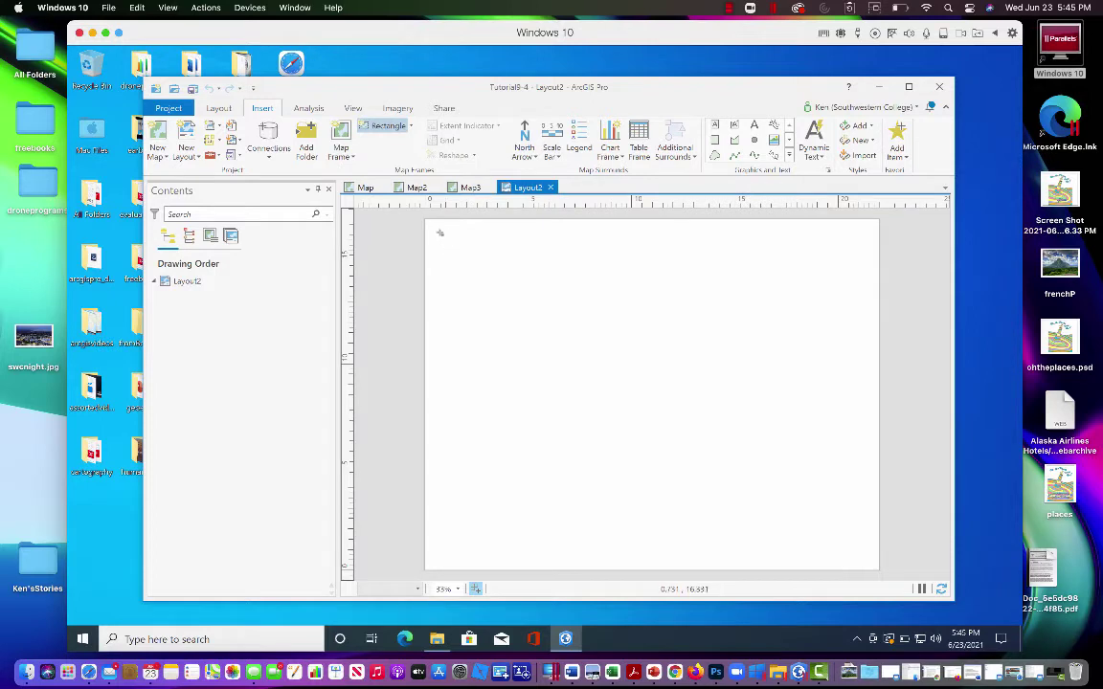
pyautogui.moveTo(436, 232); pyautogui.dragTo(627, 370)
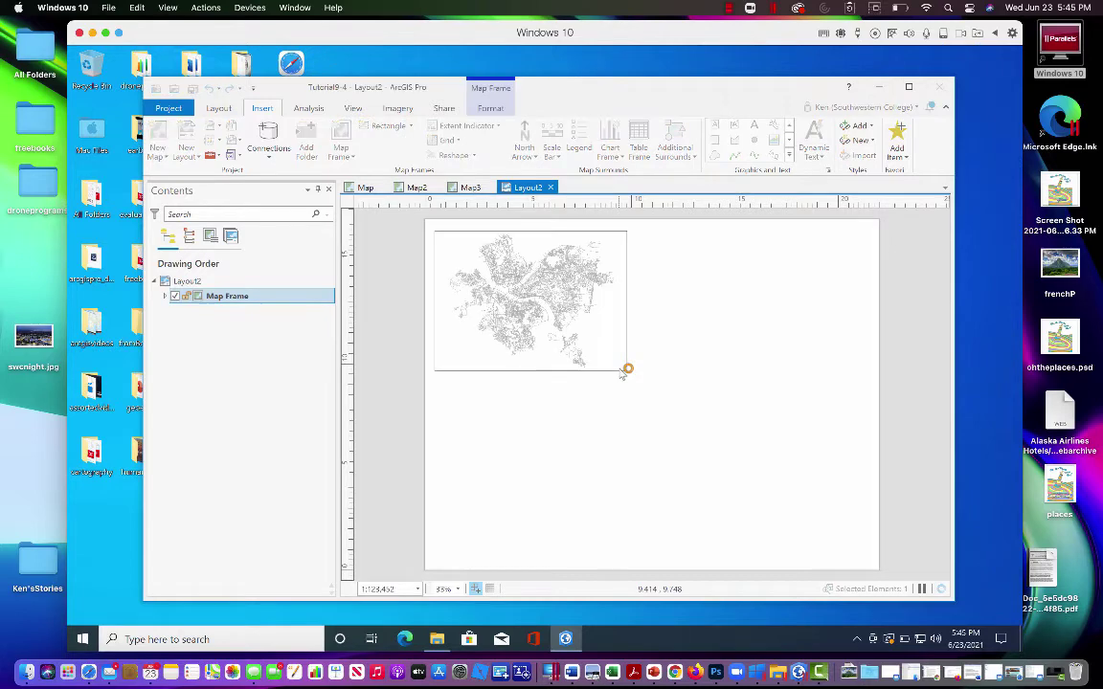
# Add a north arrow at the frame's top right, a scale bar at lower left, and a legend at lower right
pyautogui.click(365, 187)
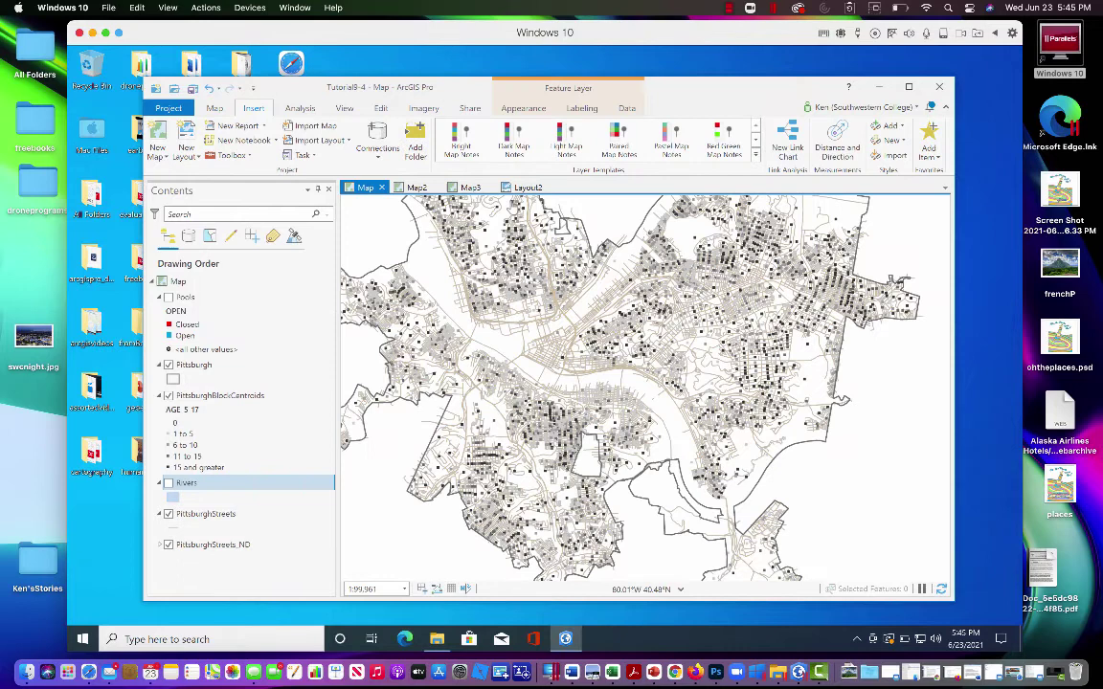
pyautogui.click(525, 187)
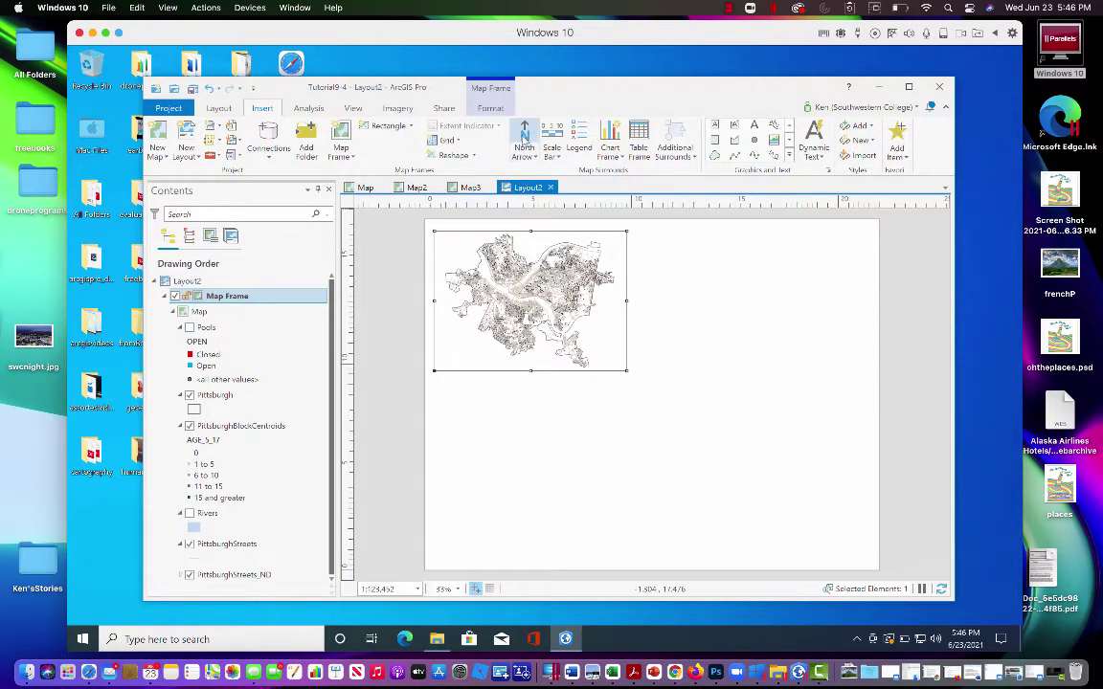
pyautogui.click(525, 139)
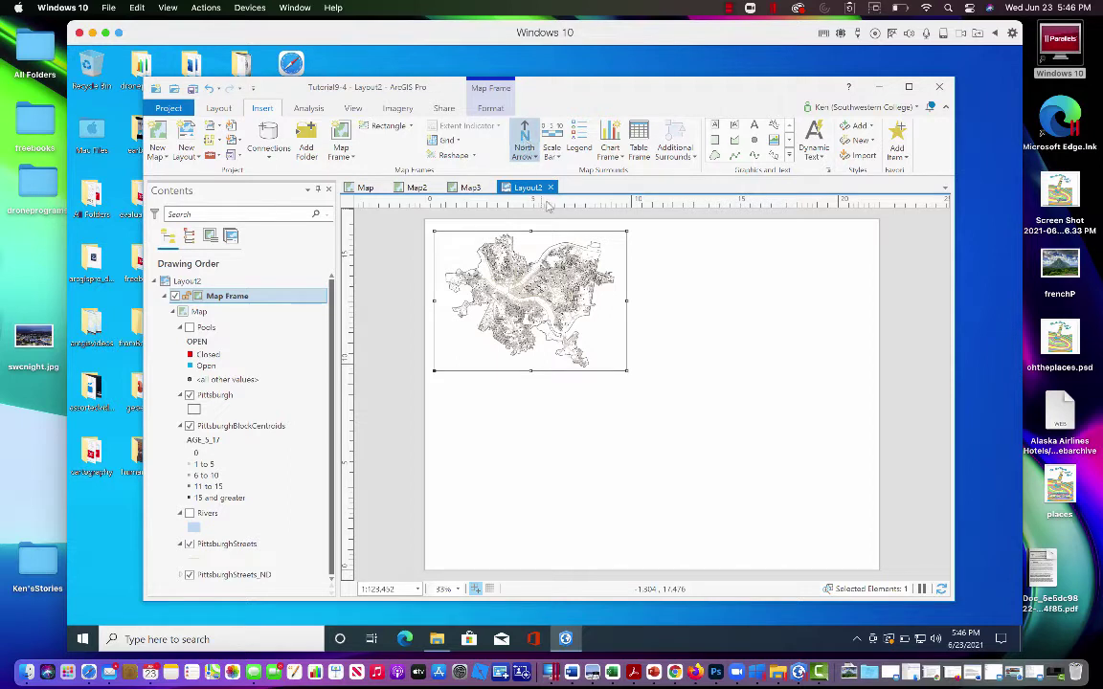
pyautogui.click(620, 270)
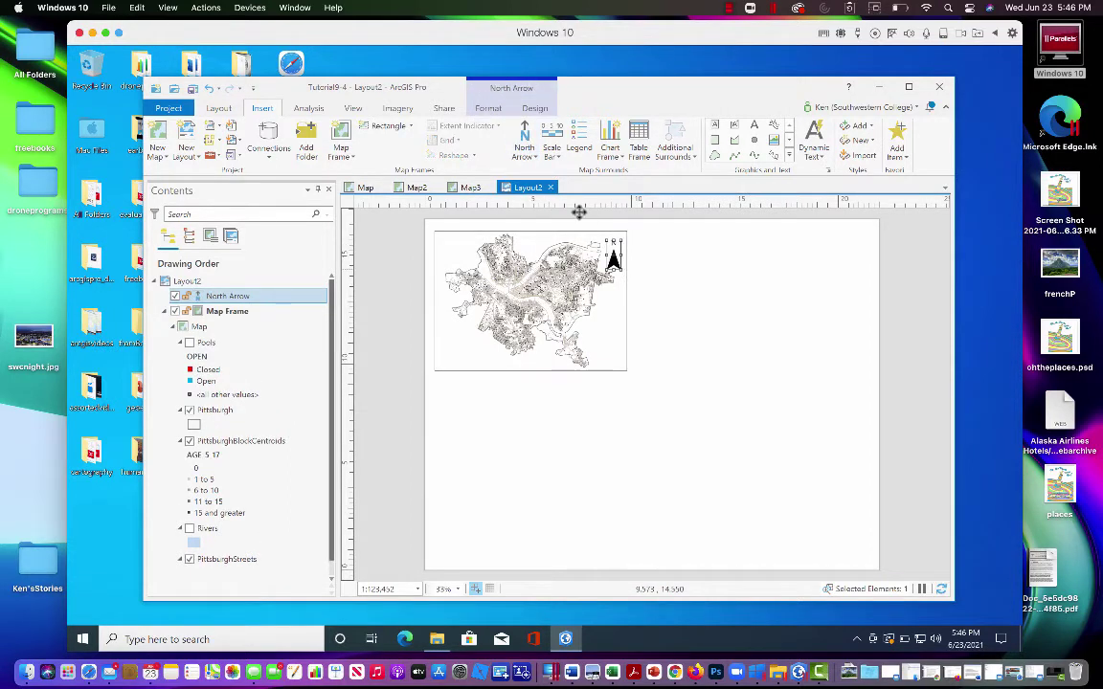
pyautogui.click(555, 141)
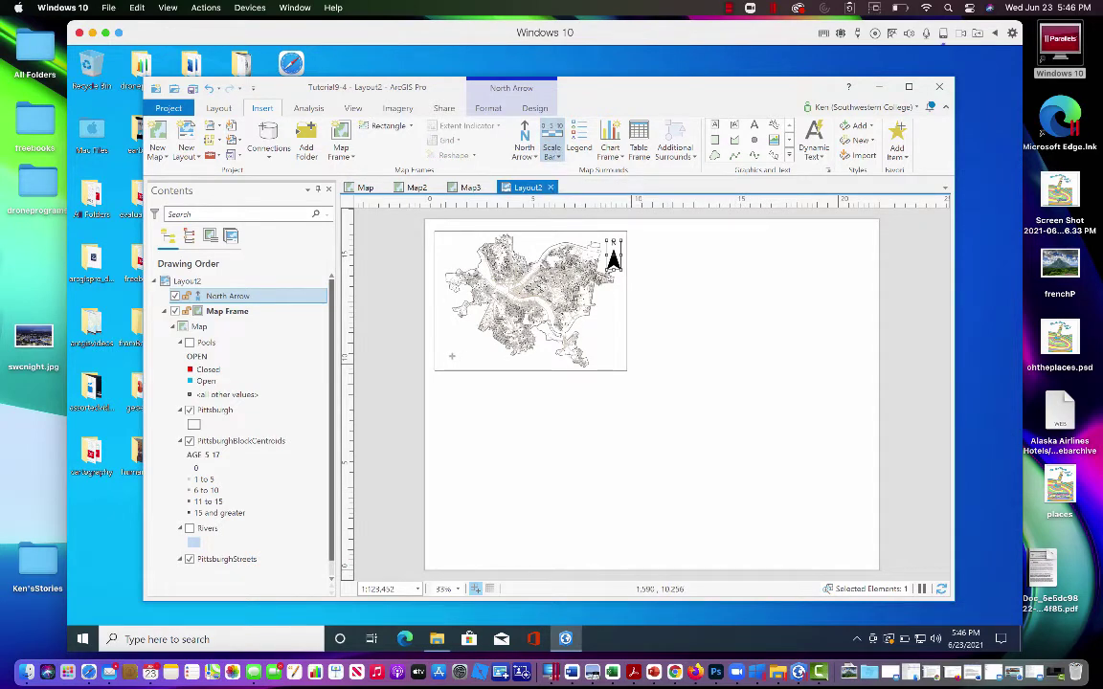
pyautogui.click(512, 364)
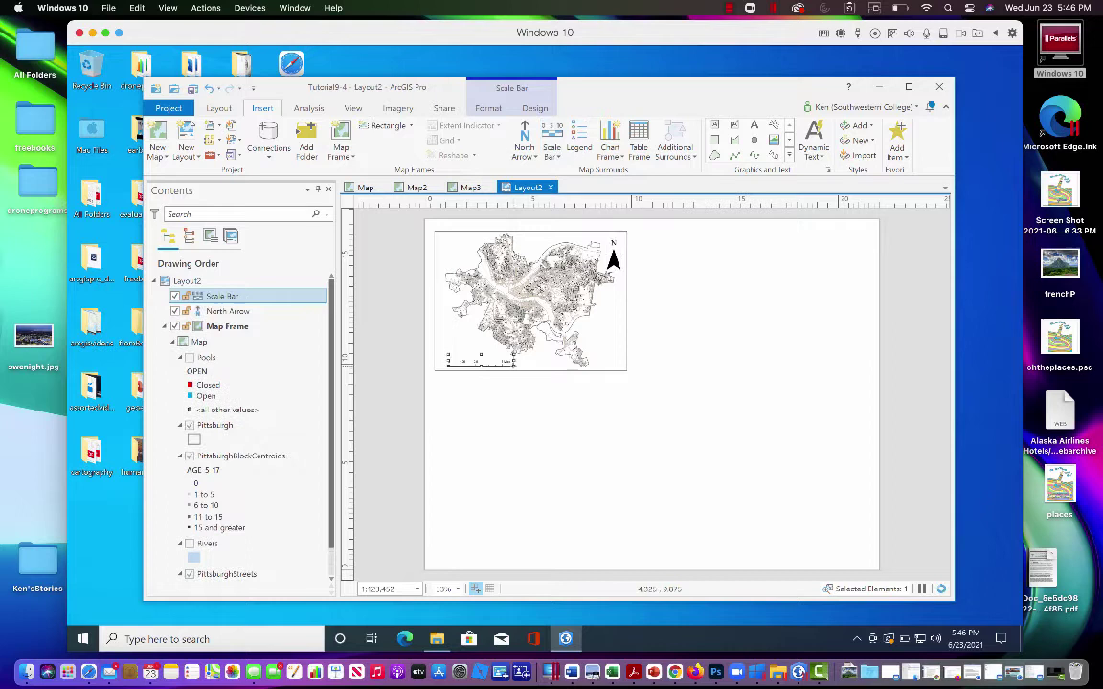
pyautogui.click(579, 141)
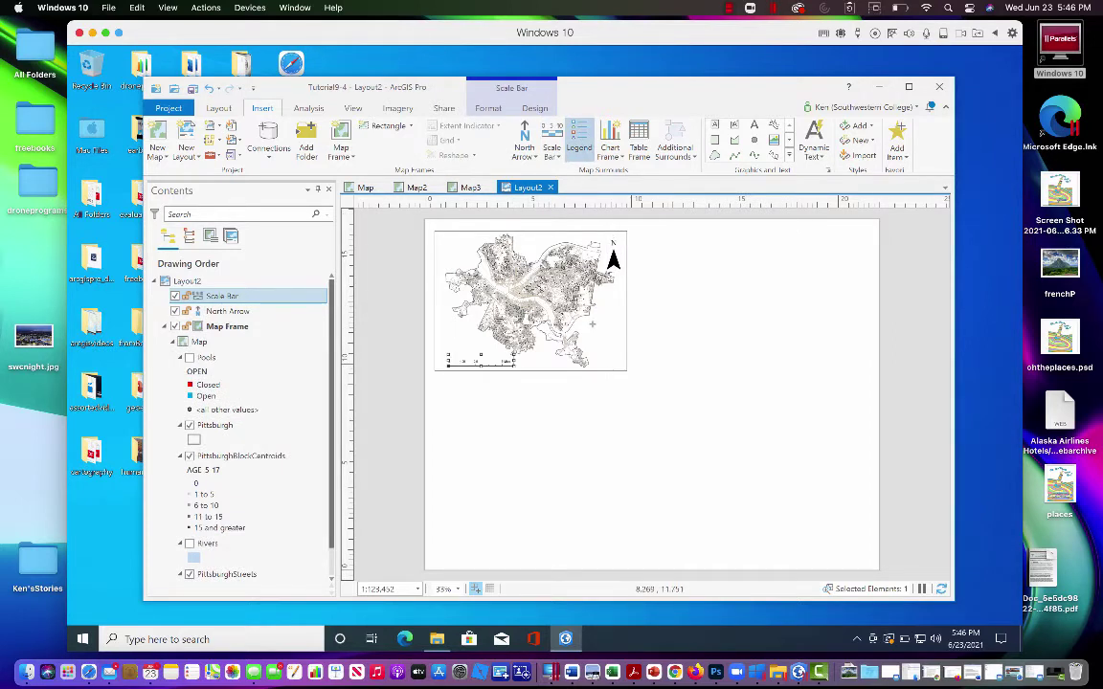
pyautogui.moveTo(591, 324); pyautogui.dragTo(627, 365)
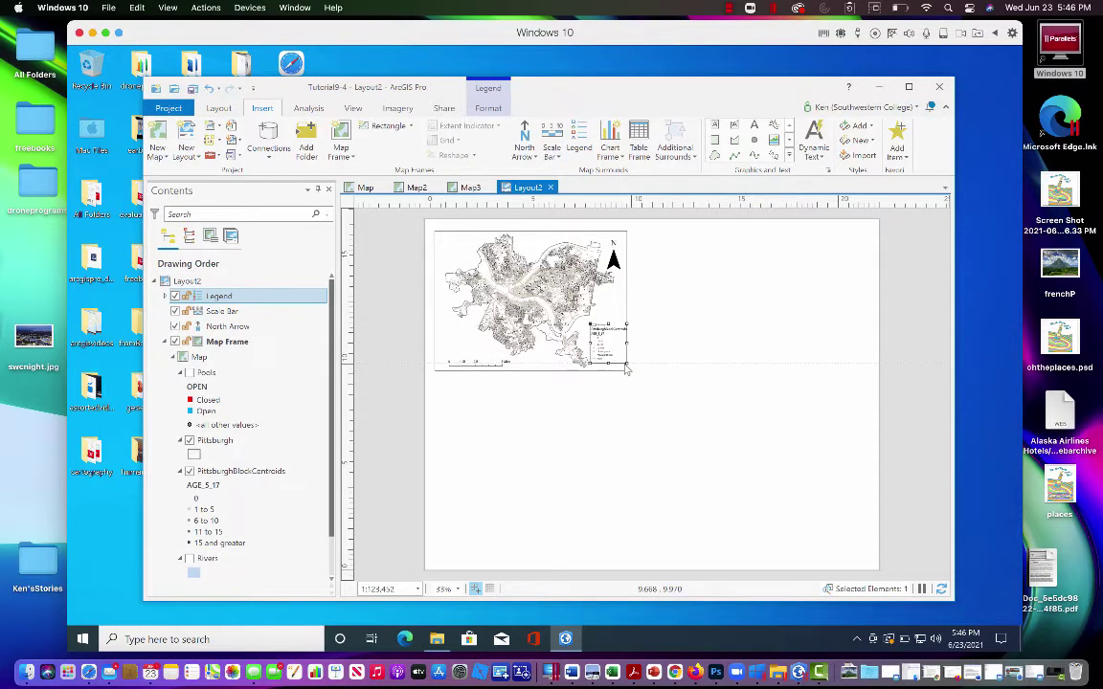
pyautogui.click(646, 288)
pyautogui.scroll(-1, 645, 288)
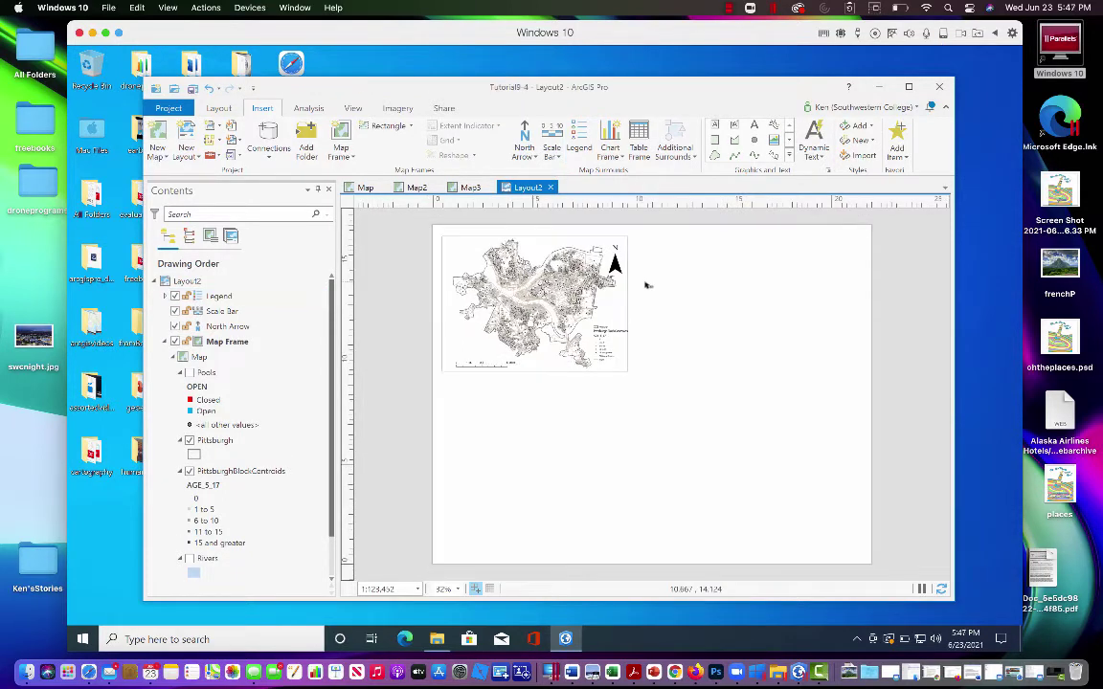
# Place a Map2 pools map frame at 1:110,961 in Layout2's upper right corner
pyautogui.click(414, 188)
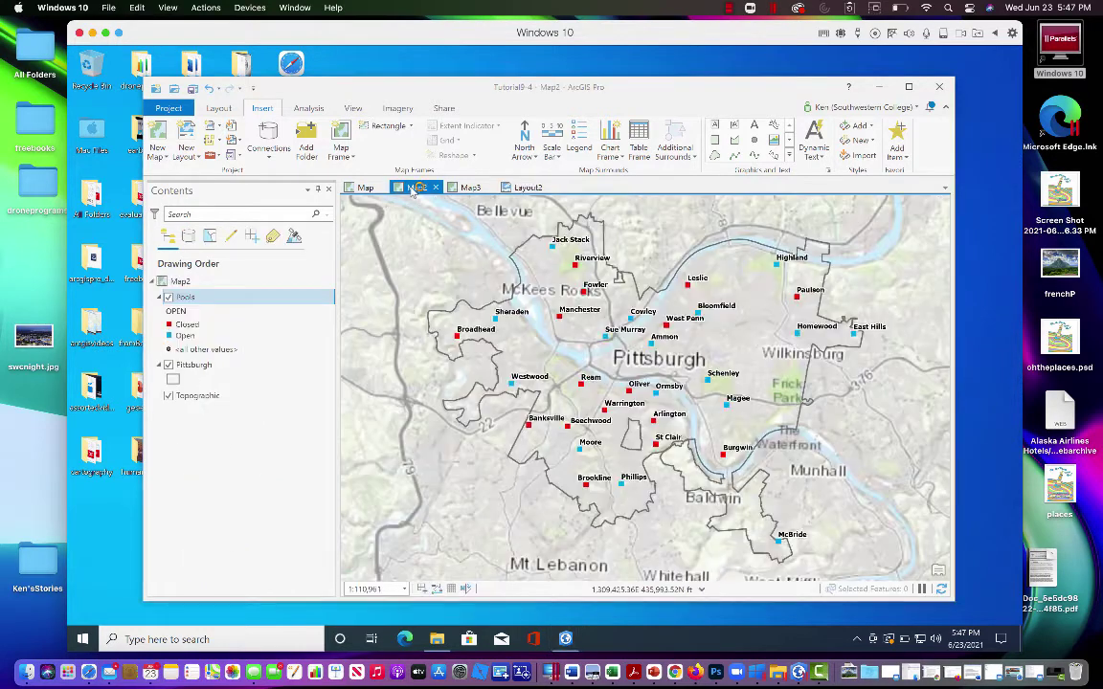
pyautogui.click(528, 187)
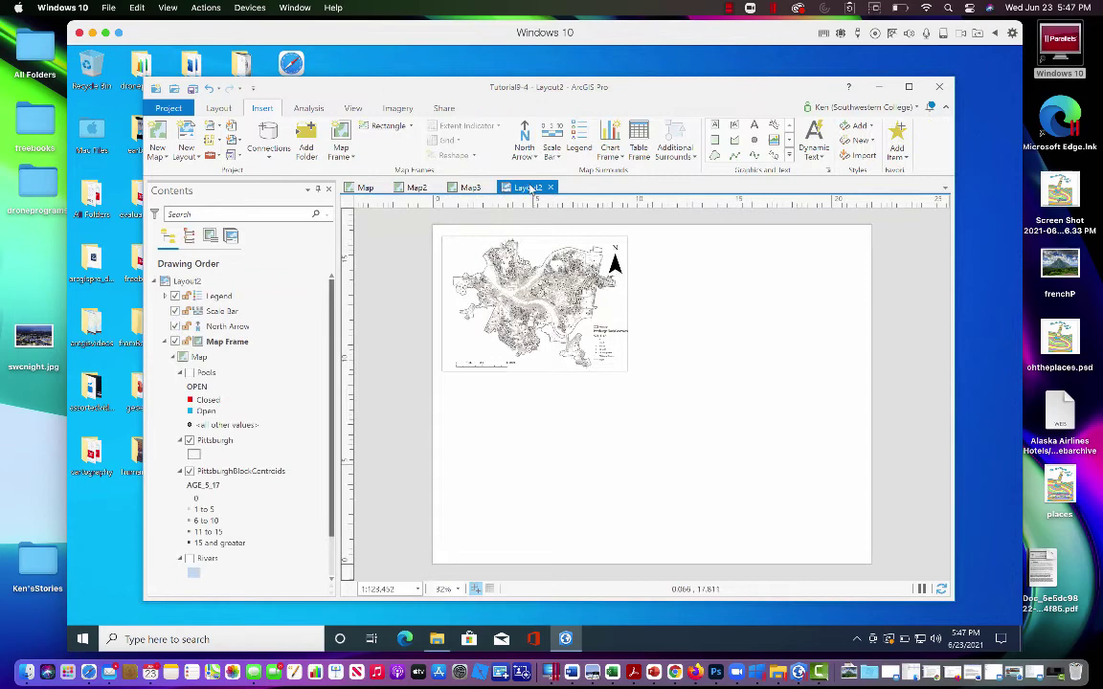
pyautogui.click(342, 151)
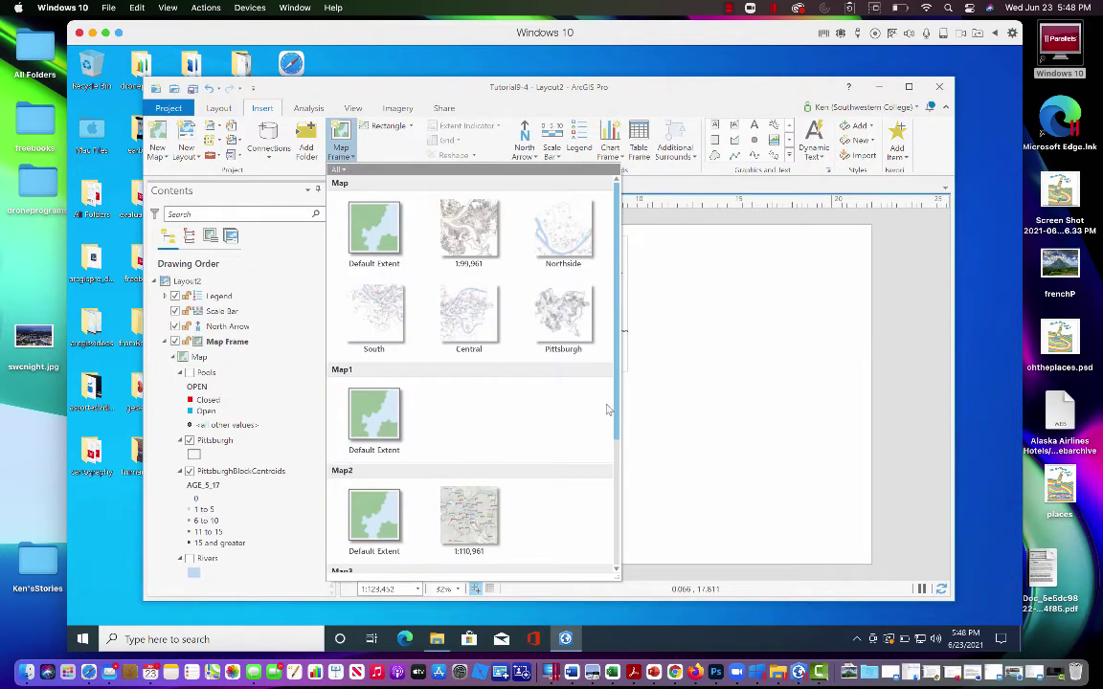
pyautogui.scroll(-1, 618, 412)
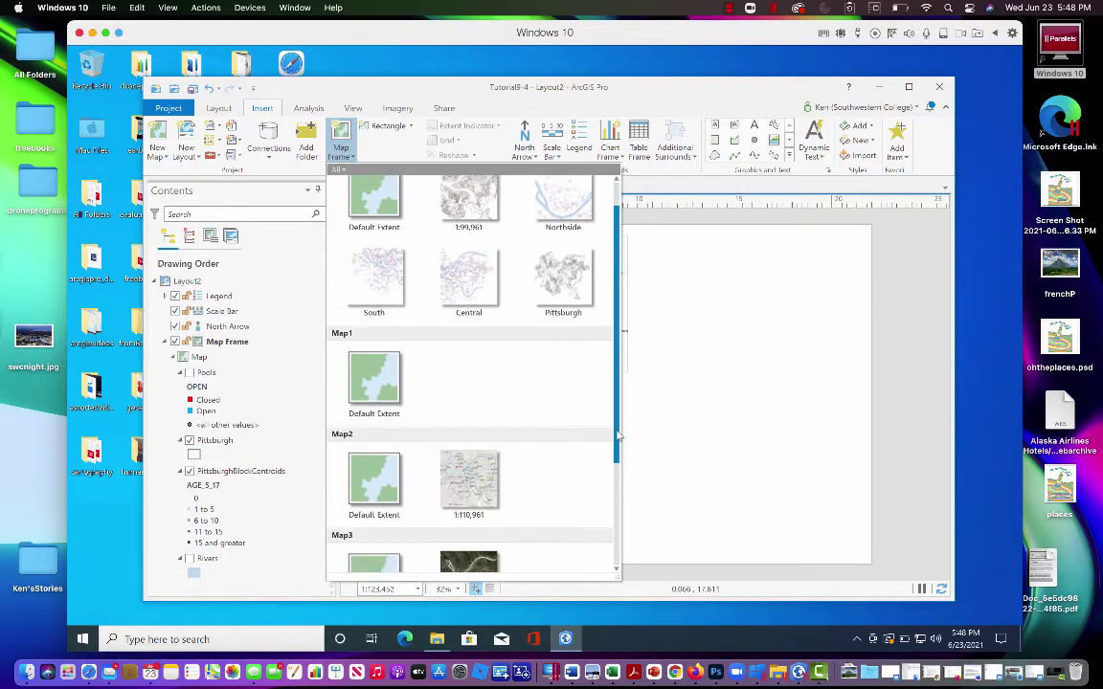
pyautogui.click(469, 473)
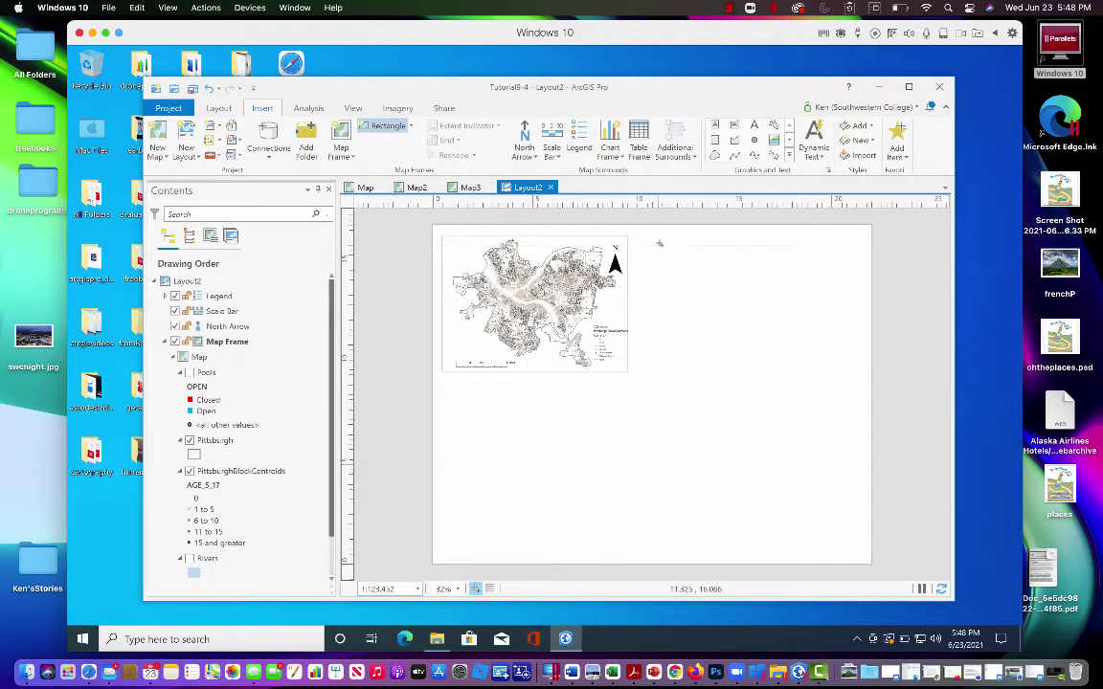
pyautogui.moveTo(656, 238); pyautogui.dragTo(851, 373)
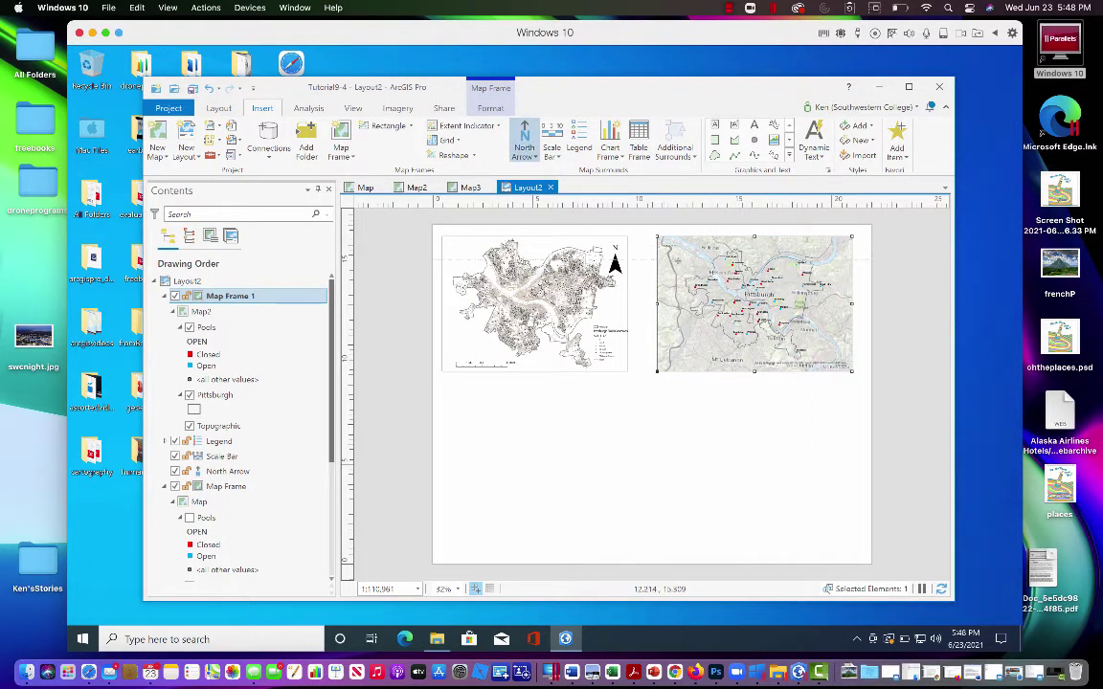
# Add a north arrow and a Scale Line 1 scale bar to the pools map frame
pyautogui.click(606, 234)
pyautogui.click(553, 148)
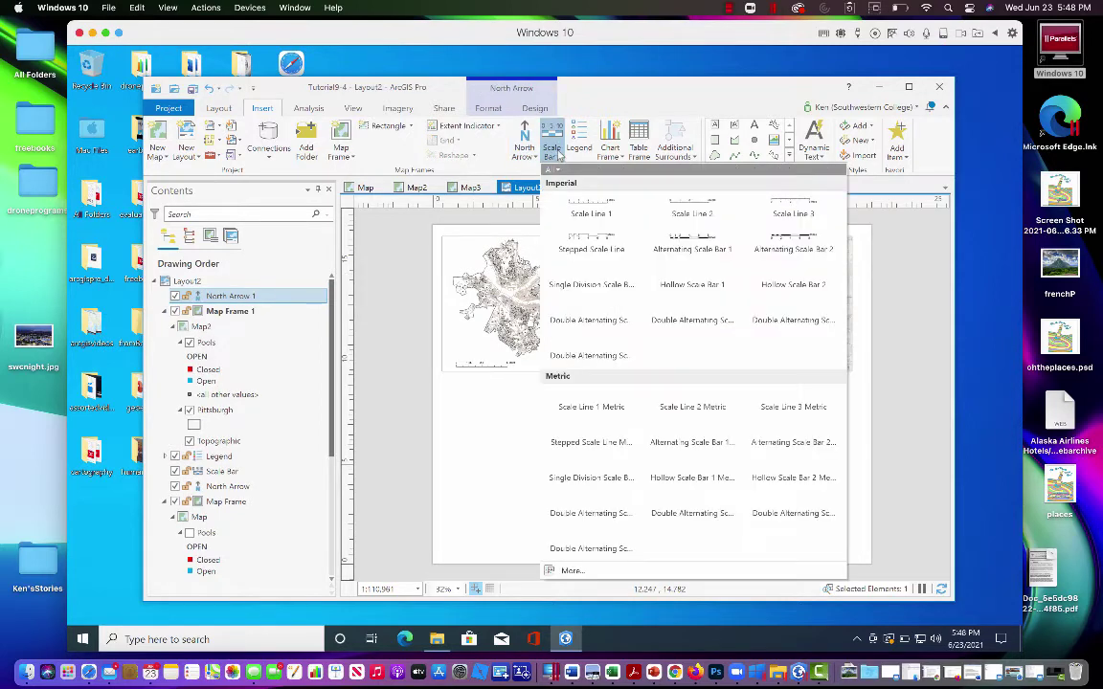
pyautogui.click(591, 209)
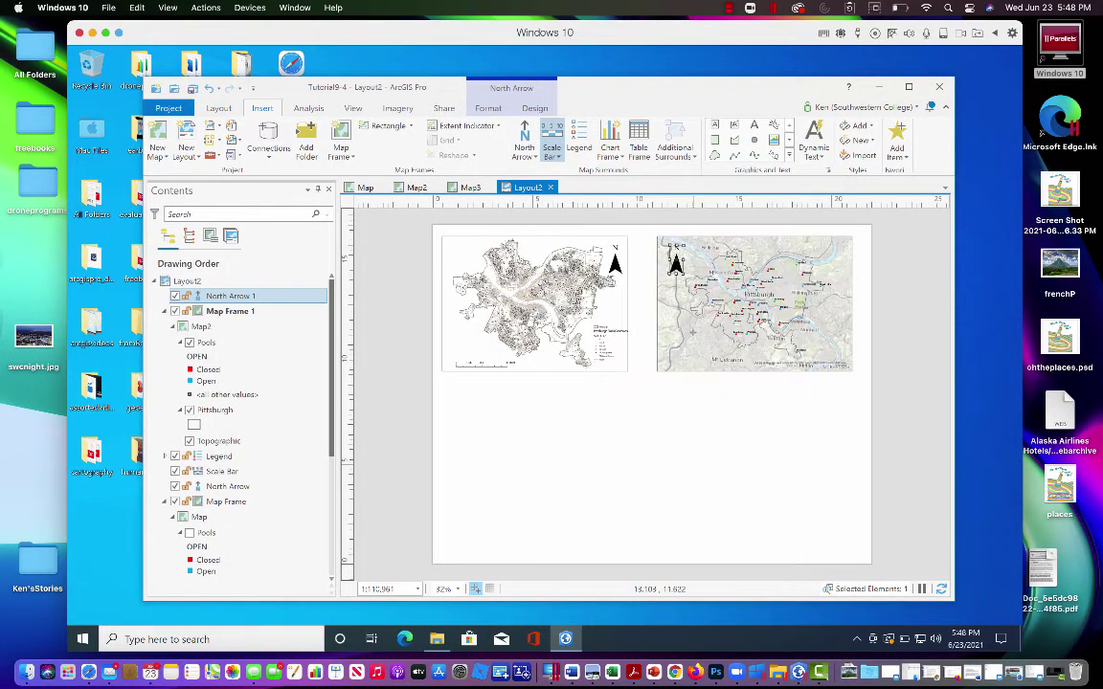
pyautogui.moveTo(670, 358); pyautogui.dragTo(708, 368)
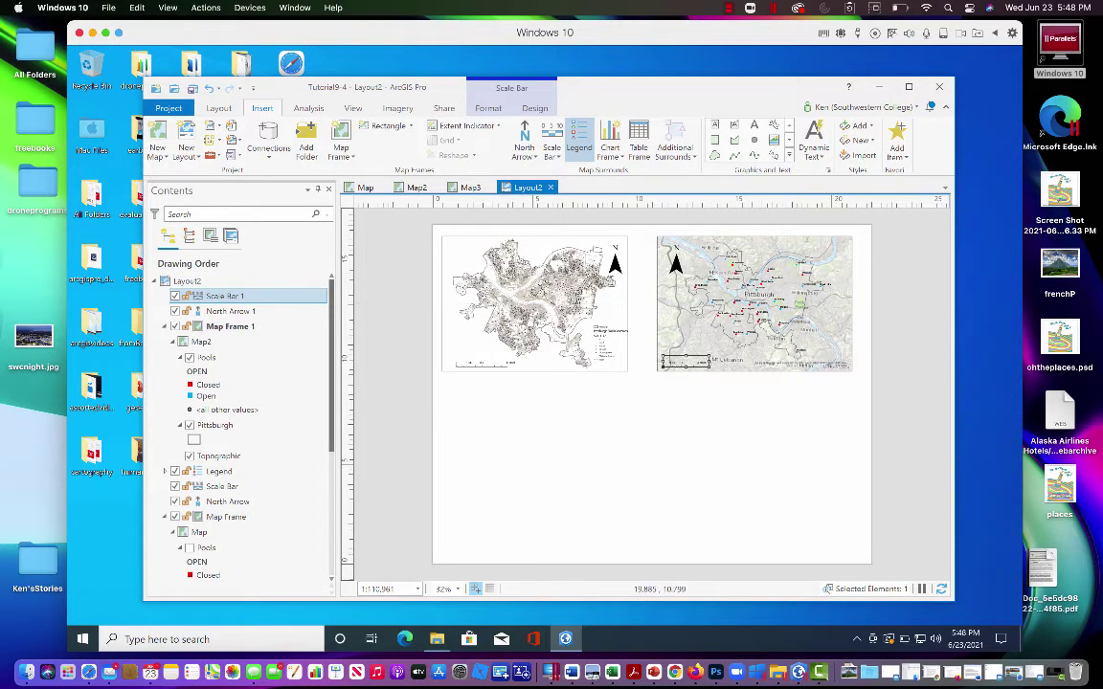
# Add a legend, shrink the pools frame, and arrange the legend and north arrow beside it
pyautogui.moveTo(841, 399); pyautogui.dragTo(858, 416)
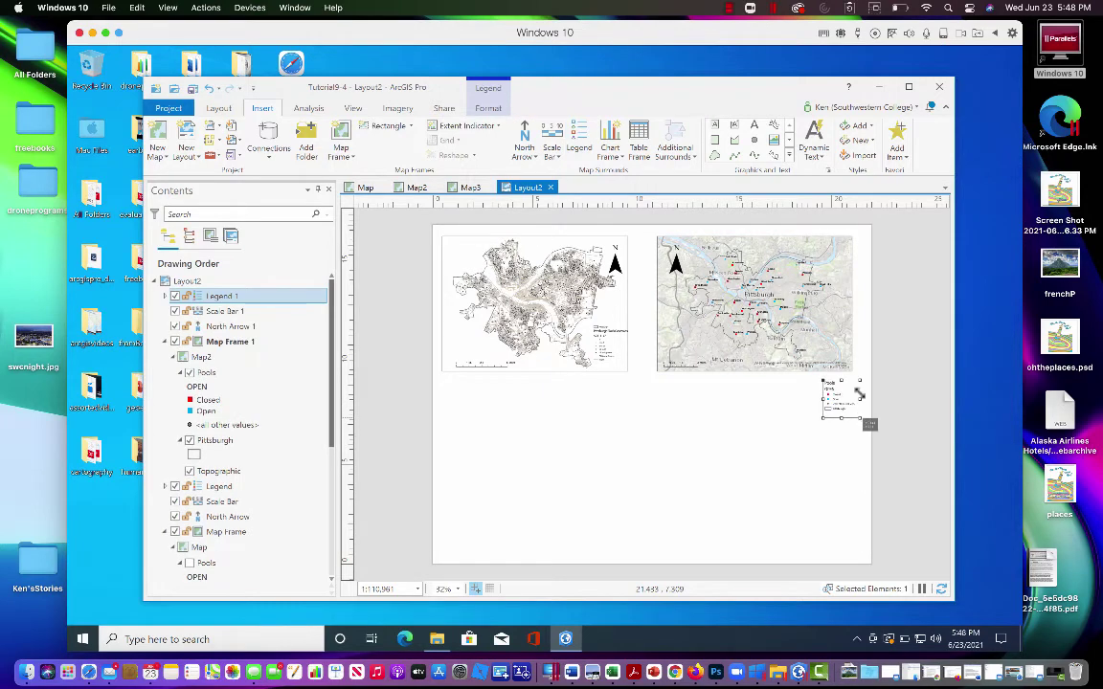
pyautogui.click(841, 349)
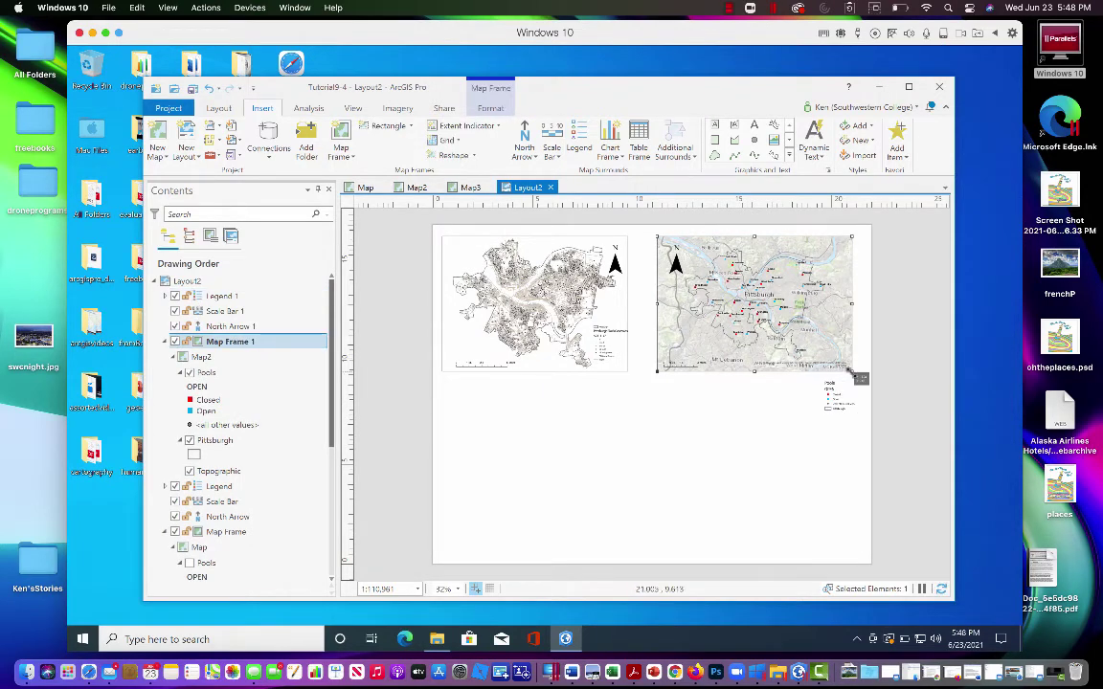
pyautogui.moveTo(850, 371); pyautogui.dragTo(798, 356)
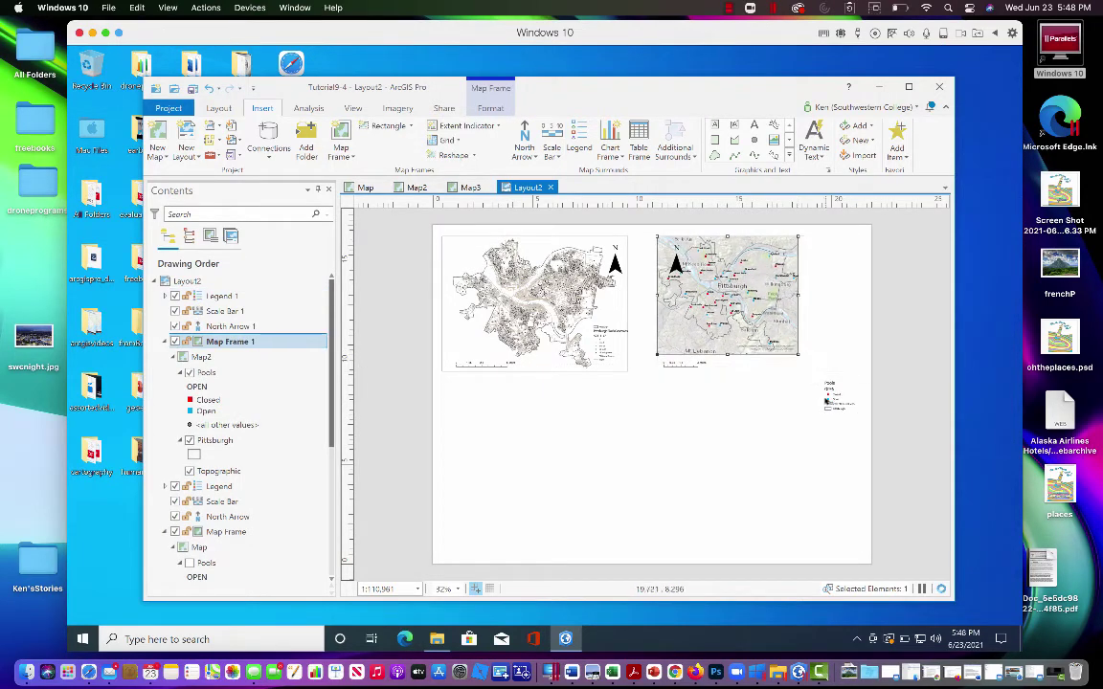
pyautogui.moveTo(837, 403); pyautogui.dragTo(814, 244)
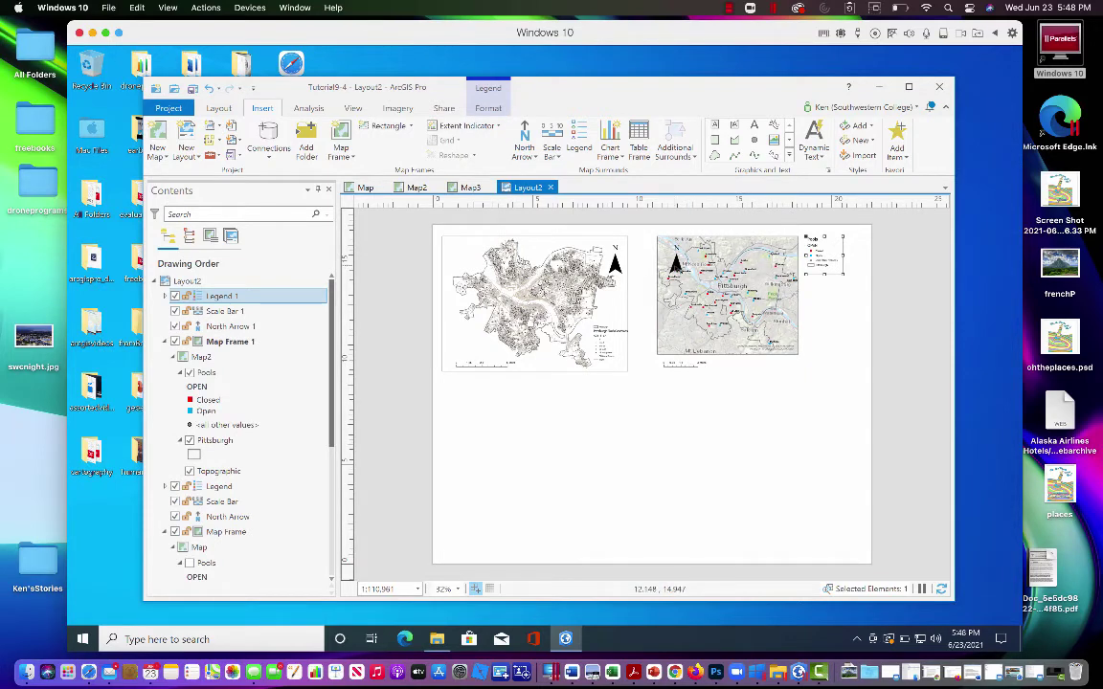
pyautogui.click(674, 303)
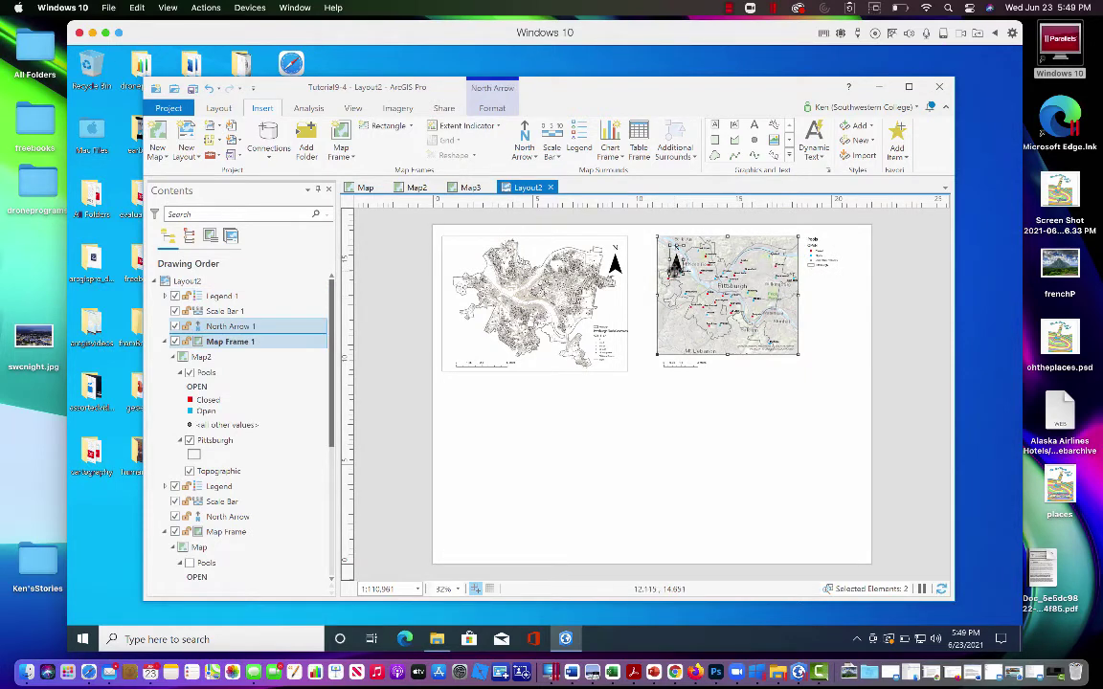
pyautogui.moveTo(674, 297); pyautogui.dragTo(670, 347)
pyautogui.keyDown('ctrl'); pyautogui.click(678, 287); pyautogui.keyUp('ctrl')
pyautogui.click(846, 329)
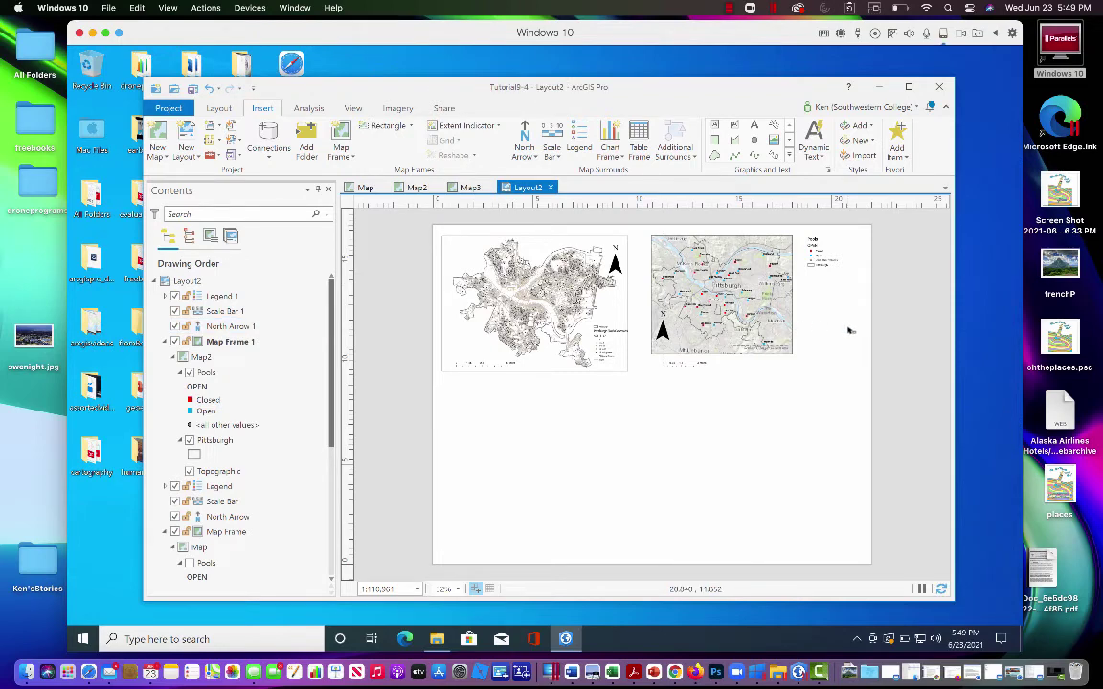
# Place a Map3 rivers-on-imagery map frame at 1:110,961 in Layout2's lower left
pyautogui.click(471, 189)
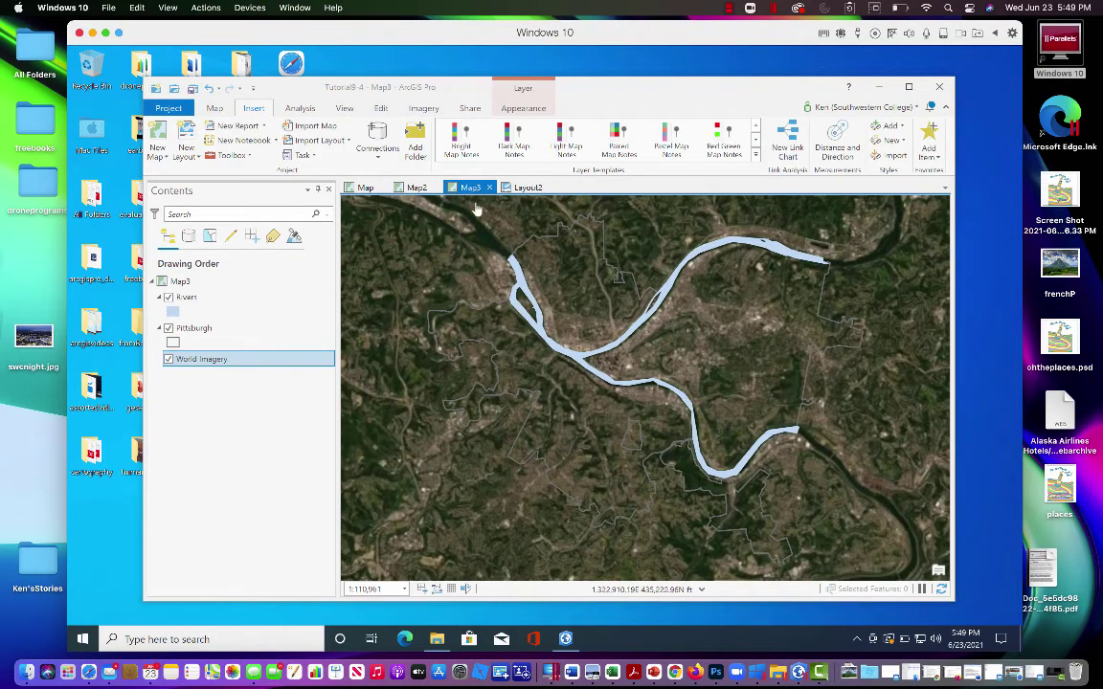
pyautogui.click(528, 188)
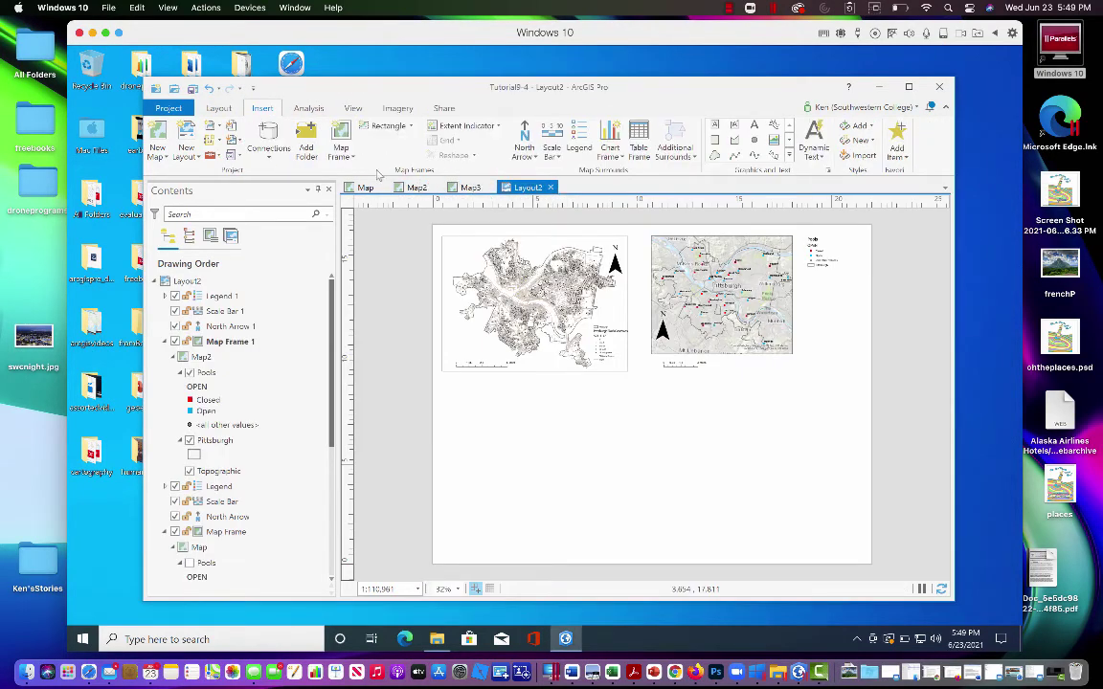
pyautogui.click(343, 151)
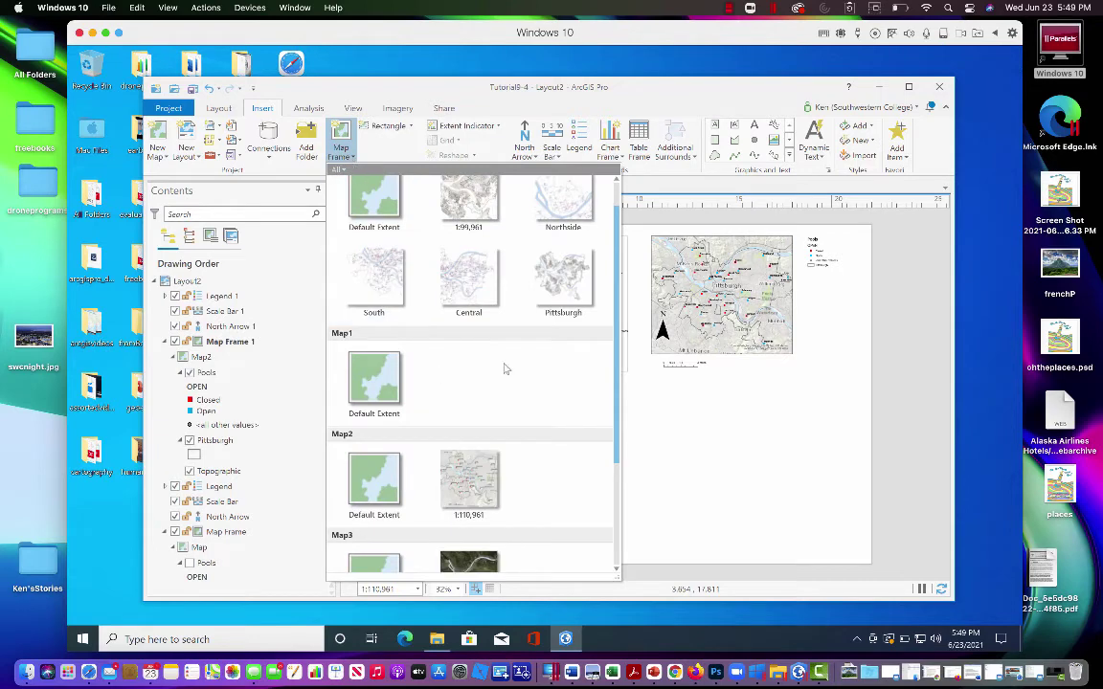
pyautogui.scroll(-5, 618, 356)
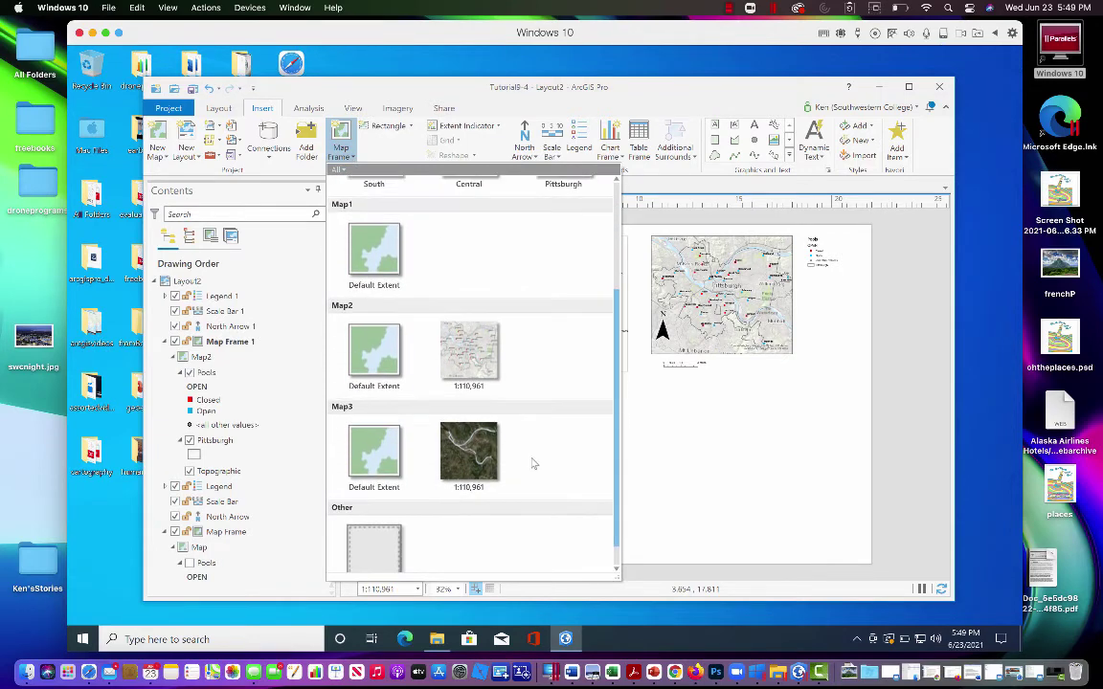
pyautogui.click(460, 450)
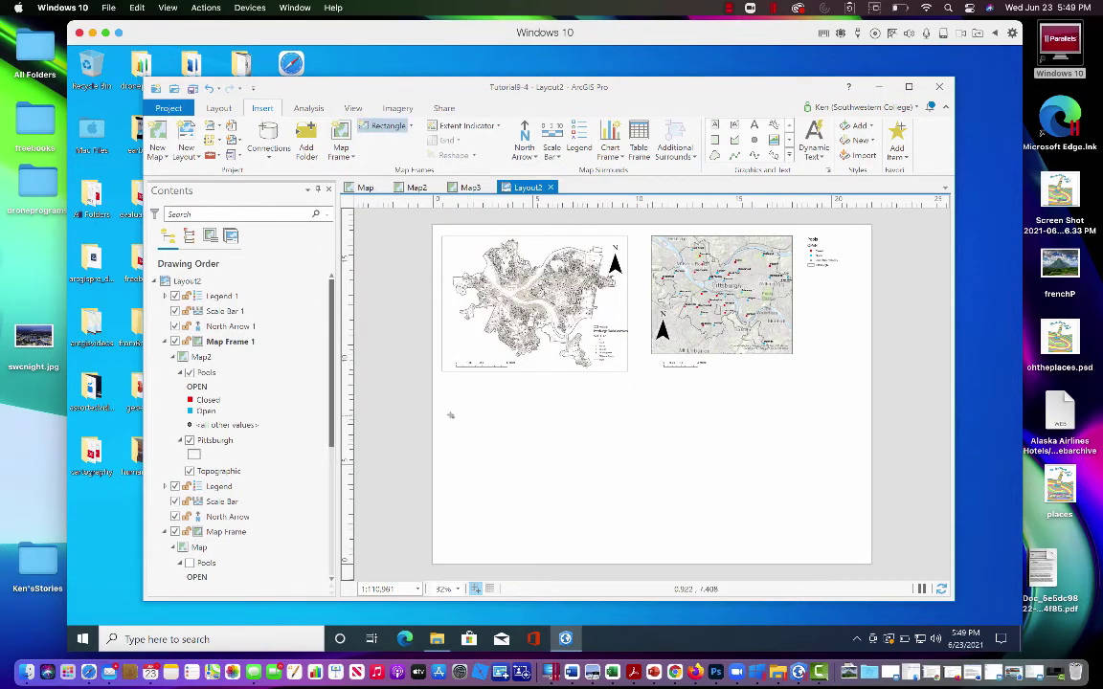
pyautogui.moveTo(450, 415); pyautogui.dragTo(632, 533)
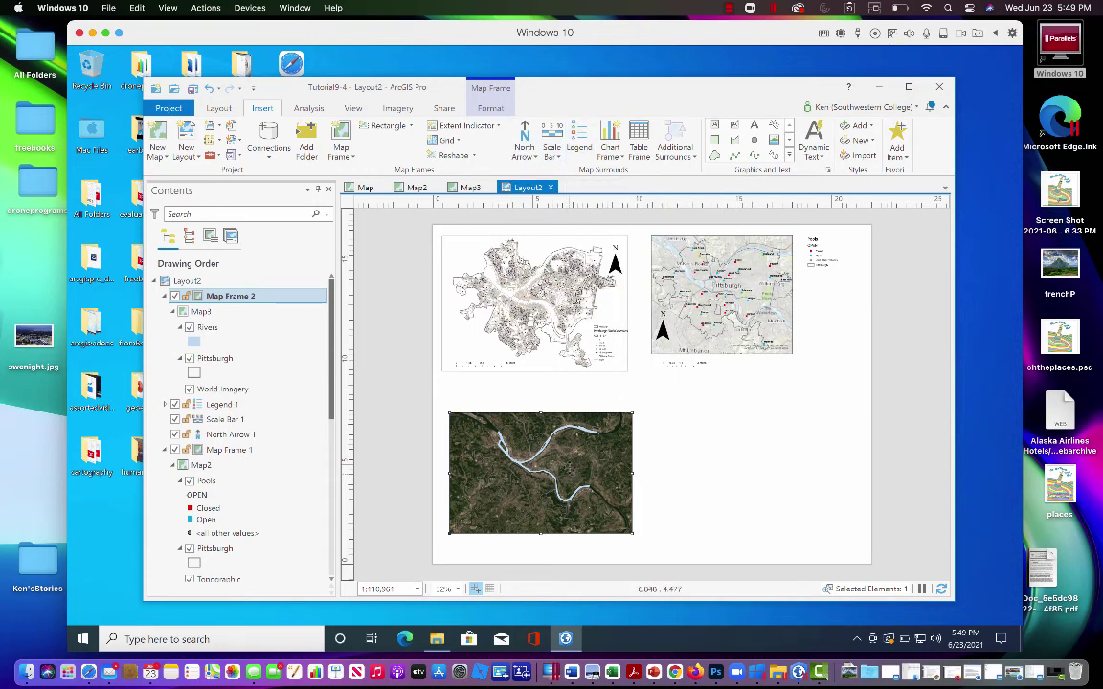
# Activate the block-centroids frame and zoom in three fixed steps to 1:71,442
pyautogui.click(534, 294)
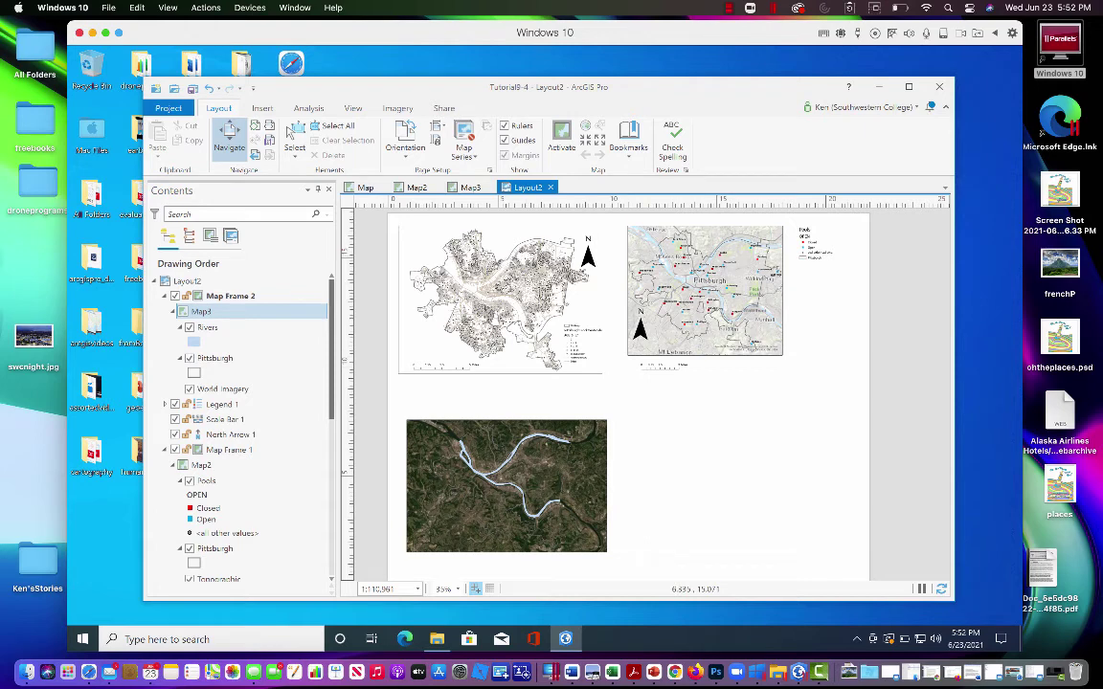
pyautogui.rightClick(497, 247)
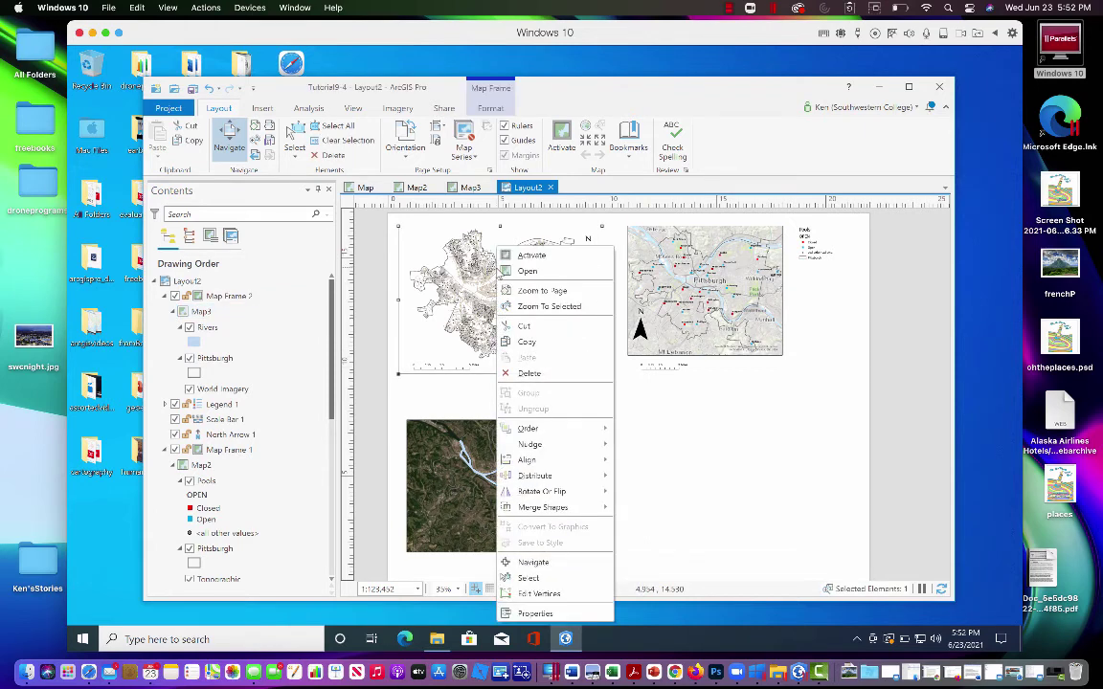
pyautogui.click(520, 256)
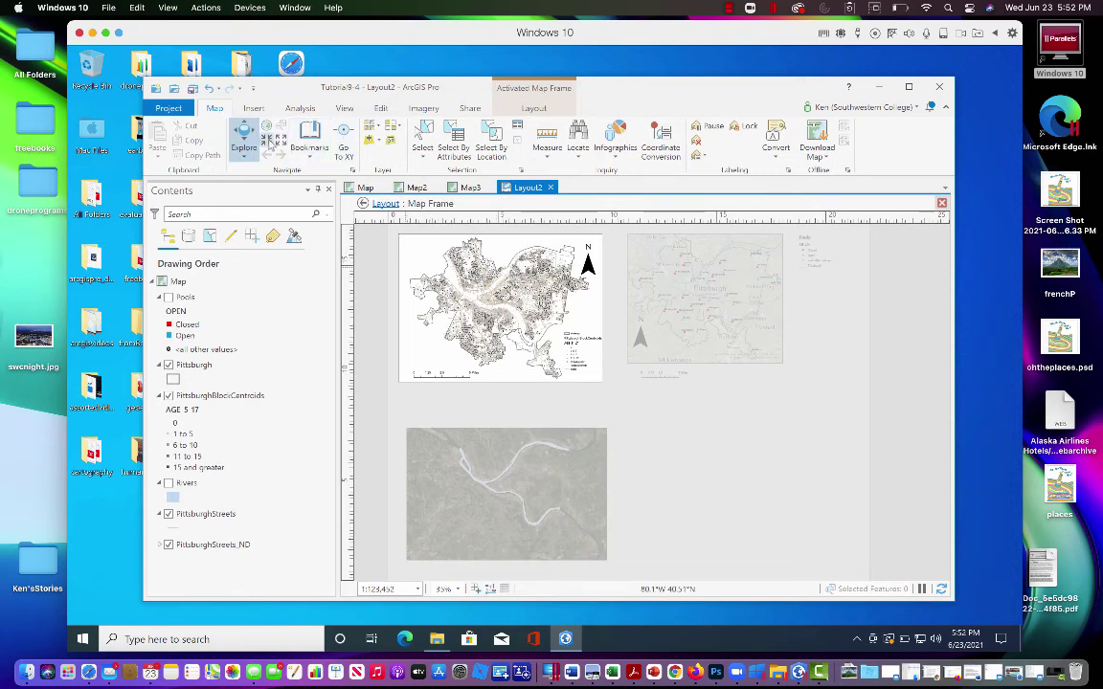
pyautogui.click(275, 140)
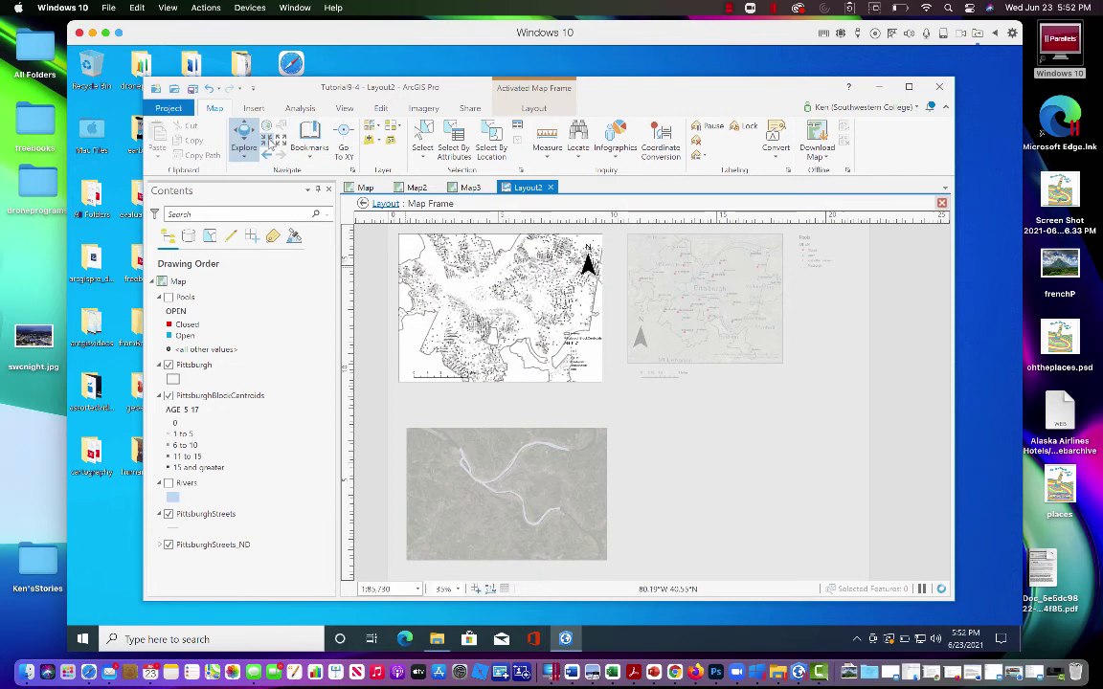
pyautogui.click(275, 140)
pyautogui.click(275, 141)
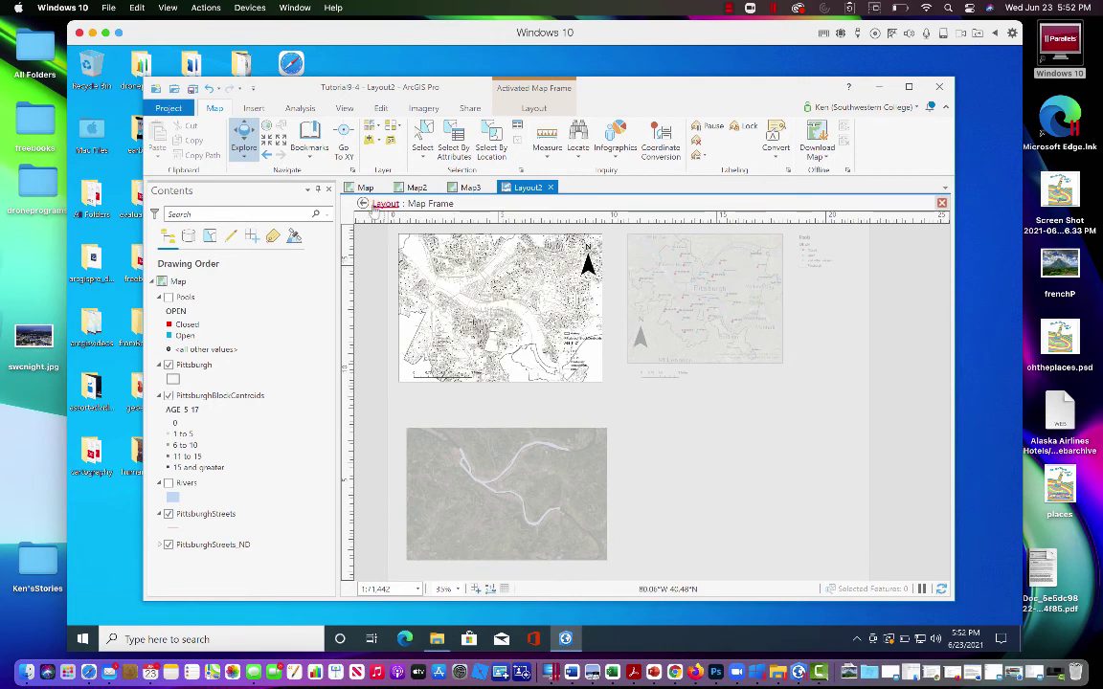
pyautogui.click(364, 205)
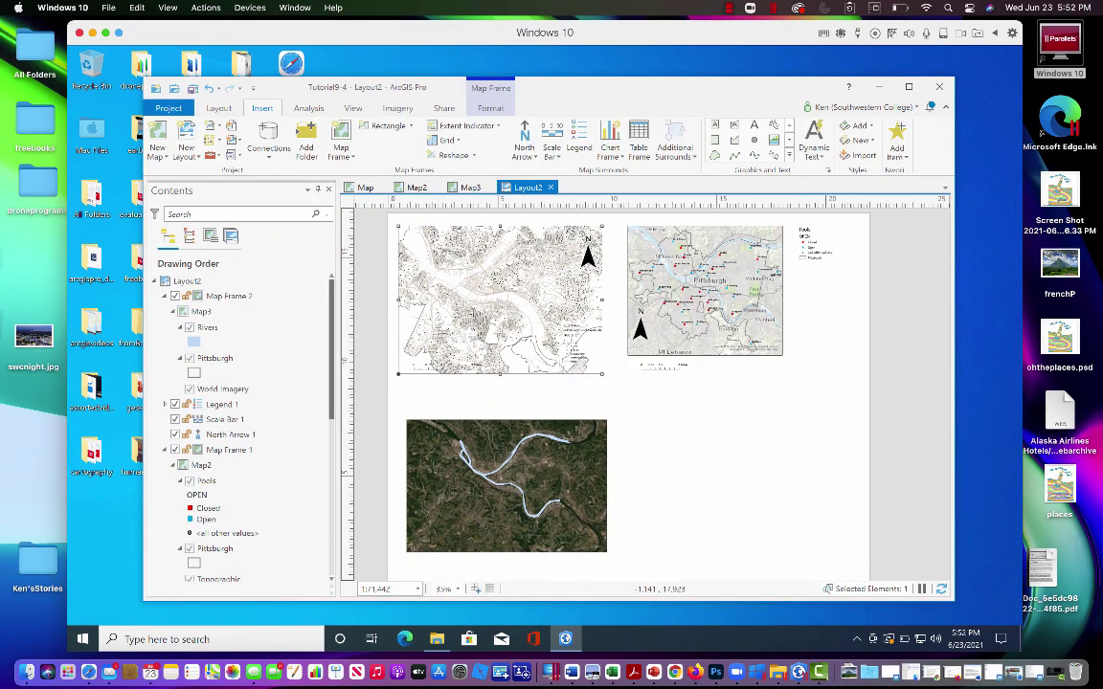